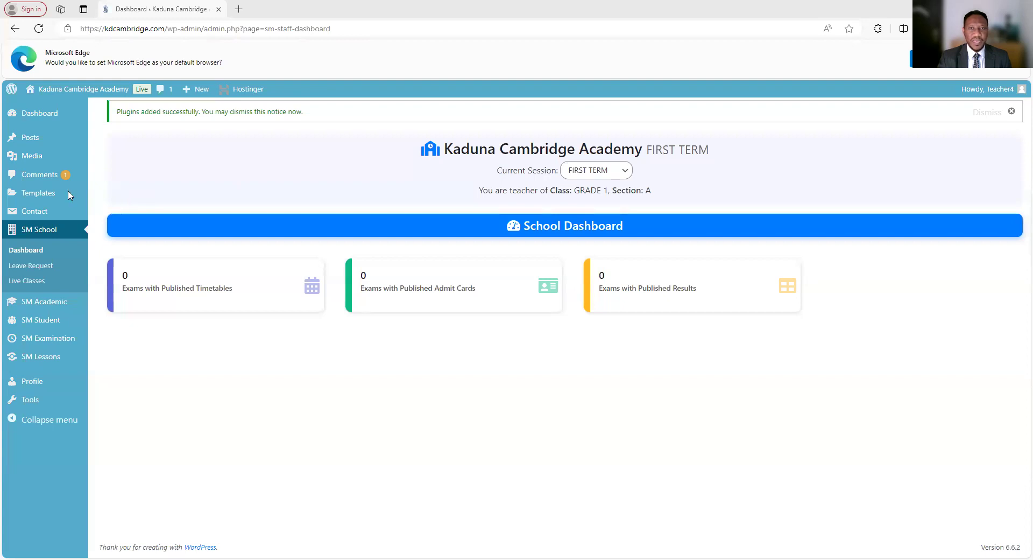
- Open the school section's leave request page and review the submission form and the recent requests list
left_click(32, 355)
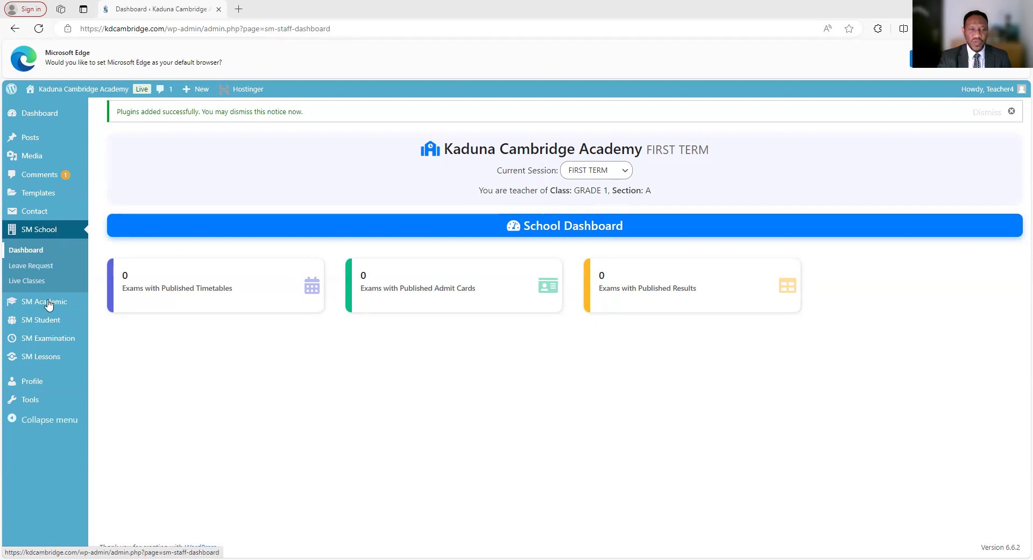
left_click(33, 267)
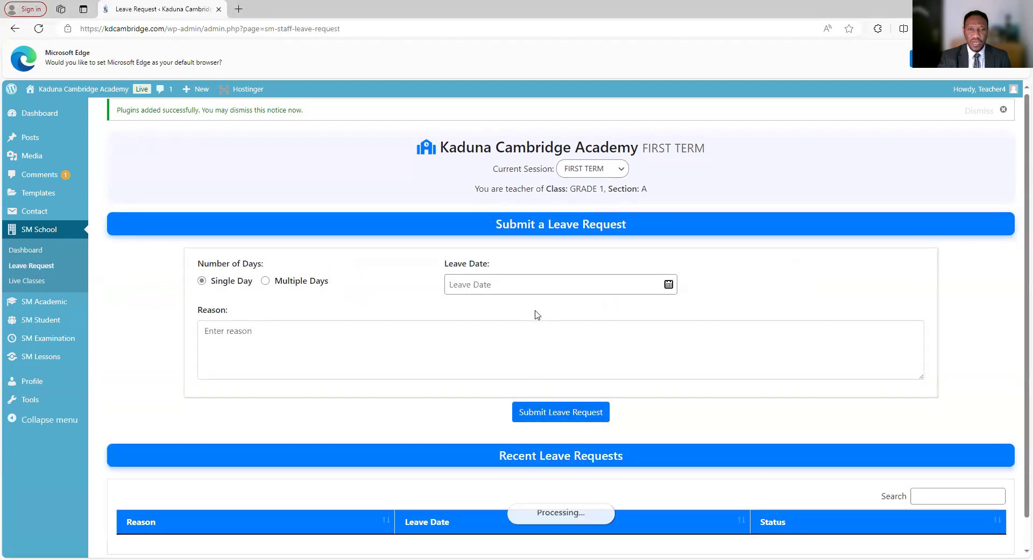
scroll(535, 318, "down", 3)
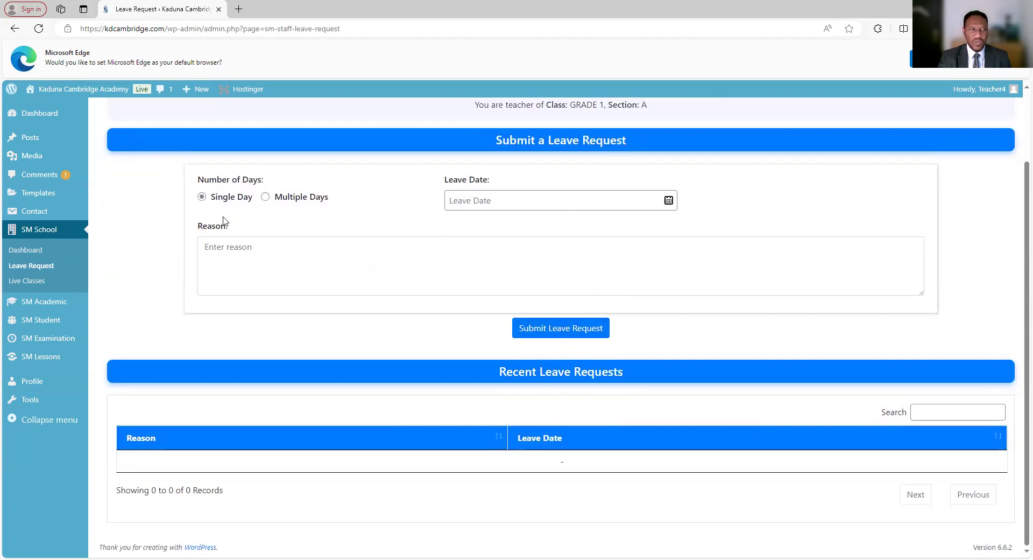
- Open the attendance view from the academic dashboard and set the month to September 2024
mouse_move(50, 308)
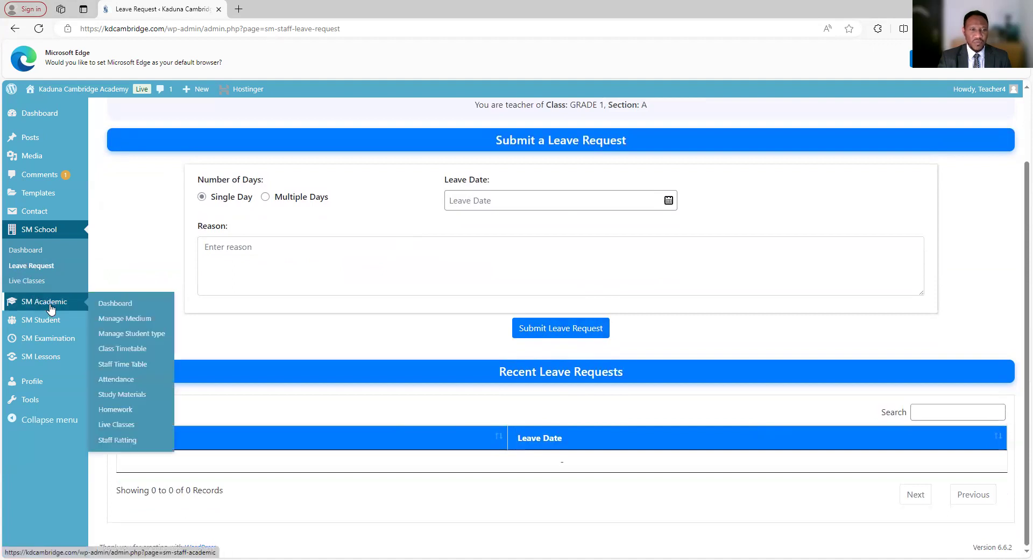
left_click(119, 304)
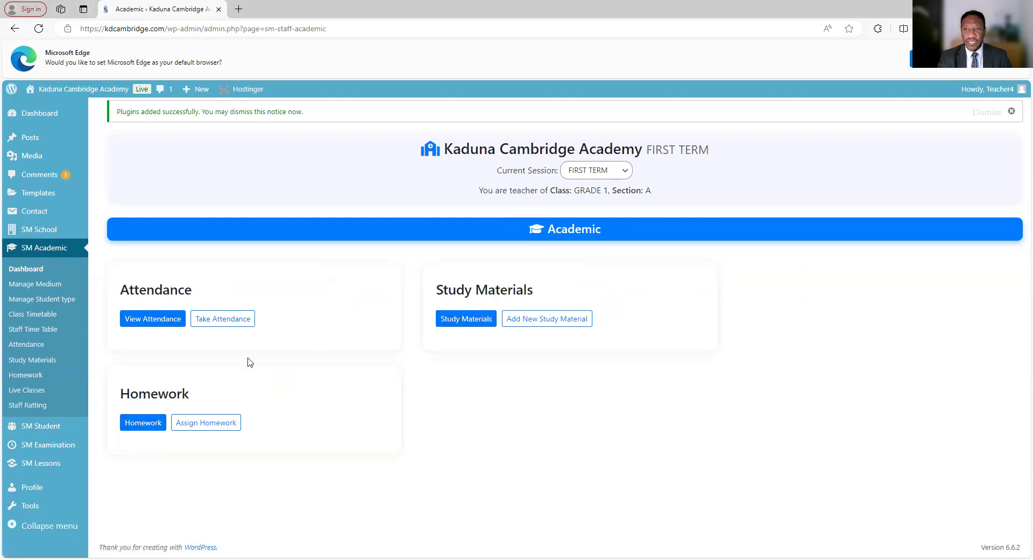
left_click(154, 319)
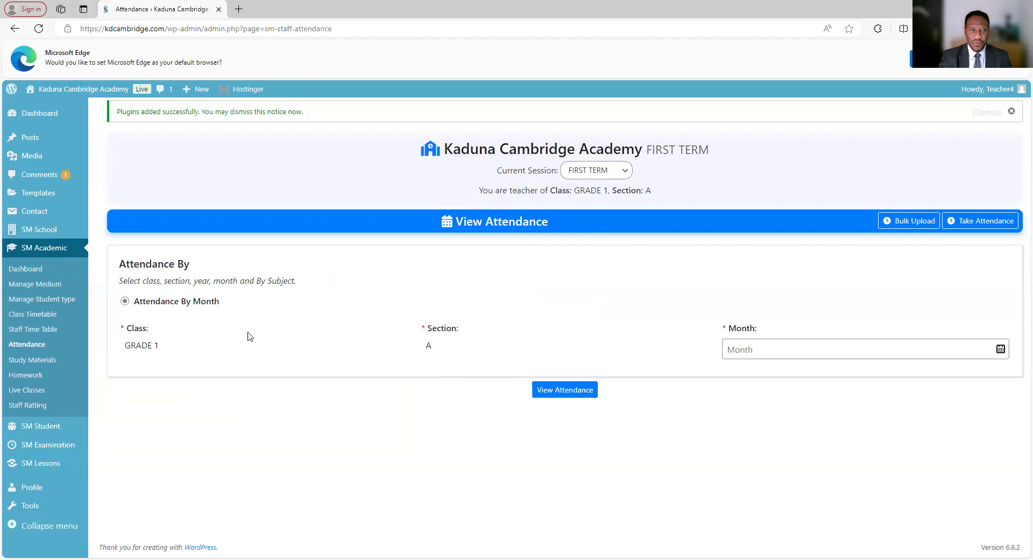
left_click(762, 349)
left_click(1000, 349)
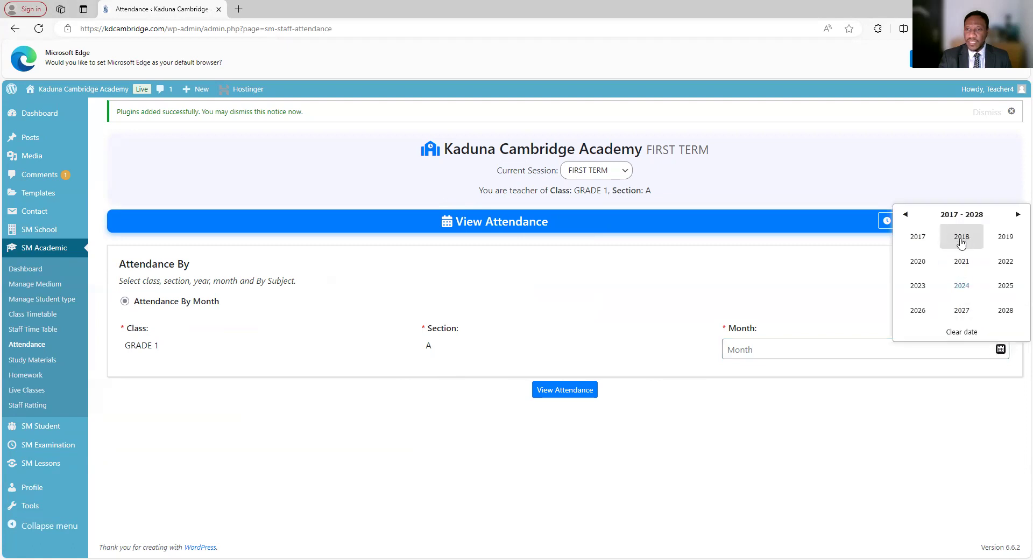
left_click(961, 285)
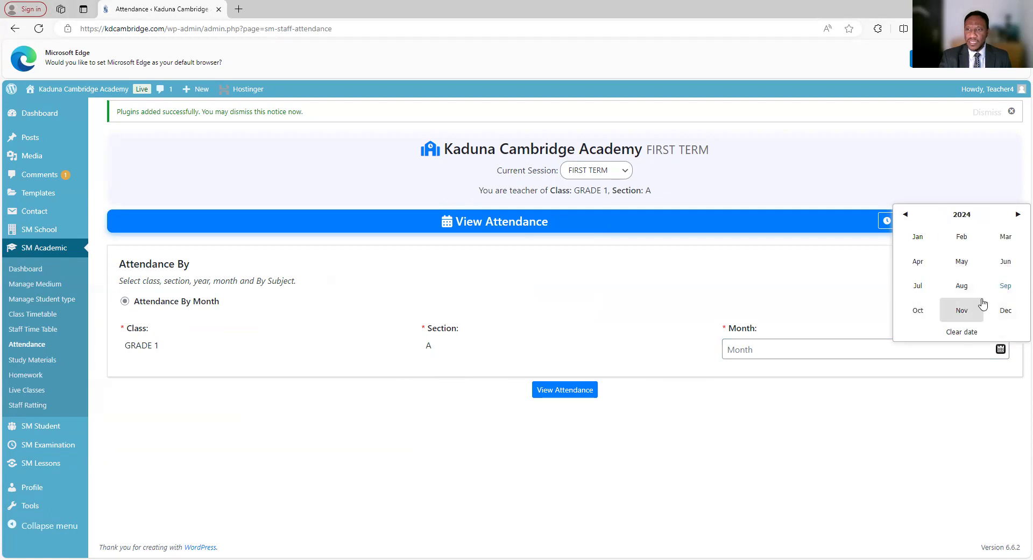
left_click(998, 292)
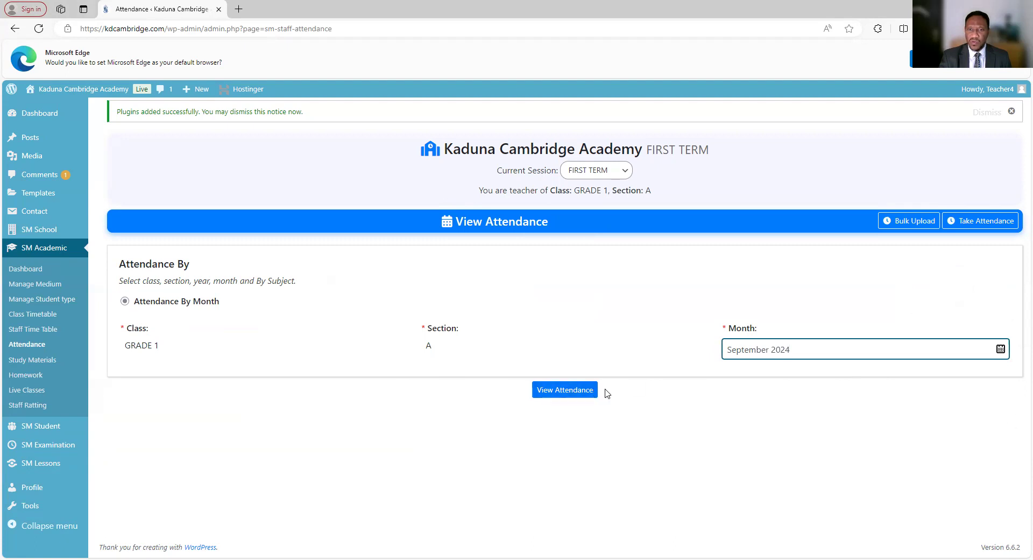
left_click(732, 347)
left_click(805, 396)
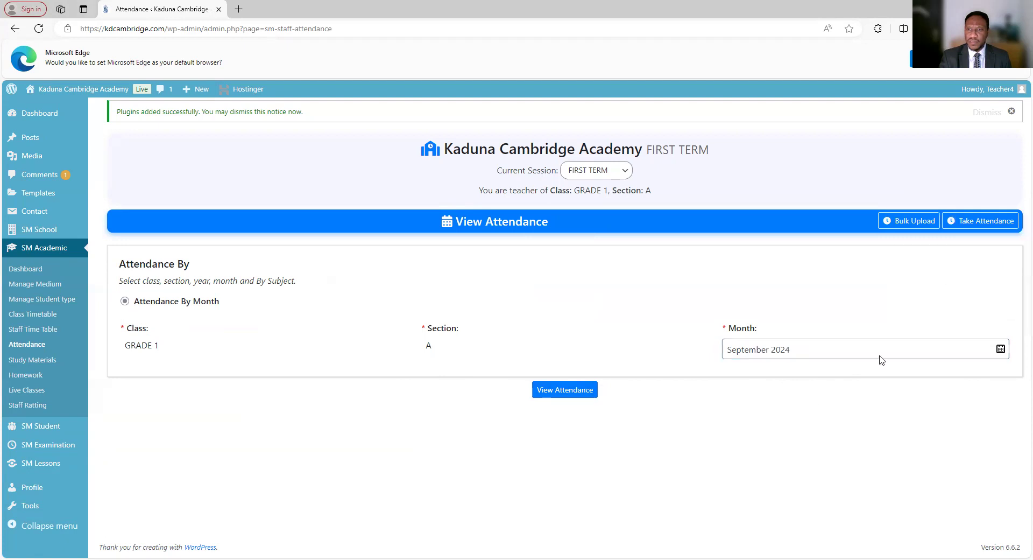
- Switch to taking attendance and load the GRADE 1 section A attendance sheet for 17/09/2024
left_click(996, 222)
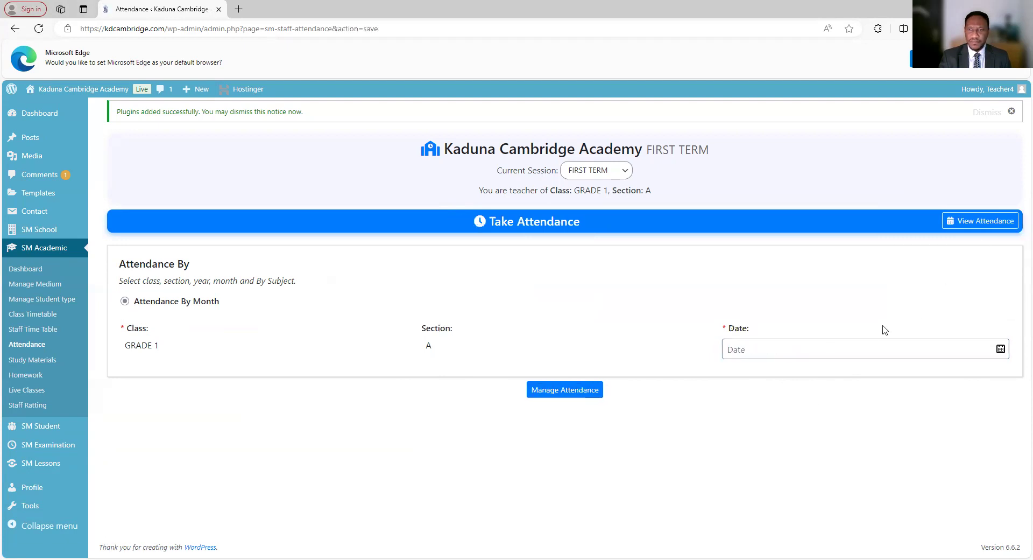
left_click(996, 350)
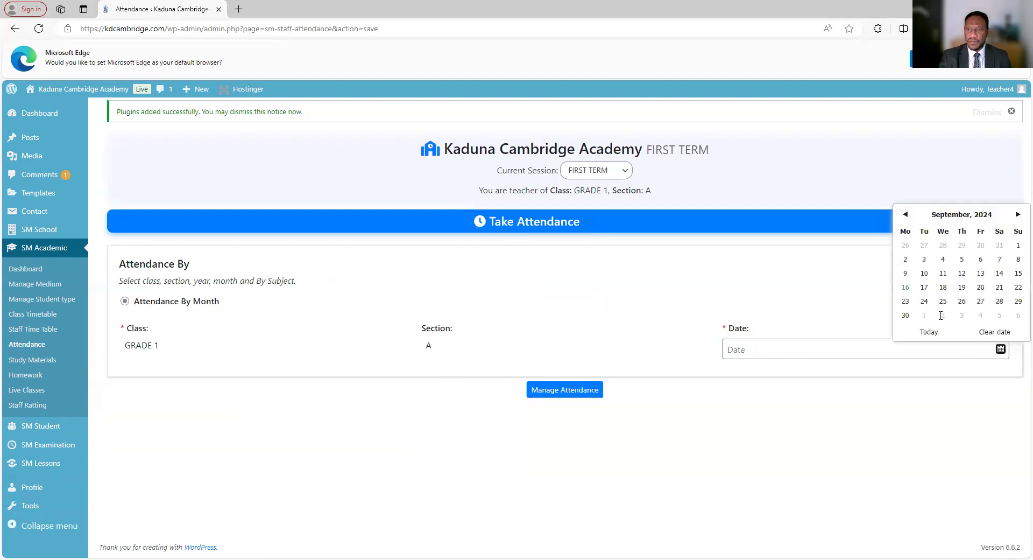
left_click(924, 289)
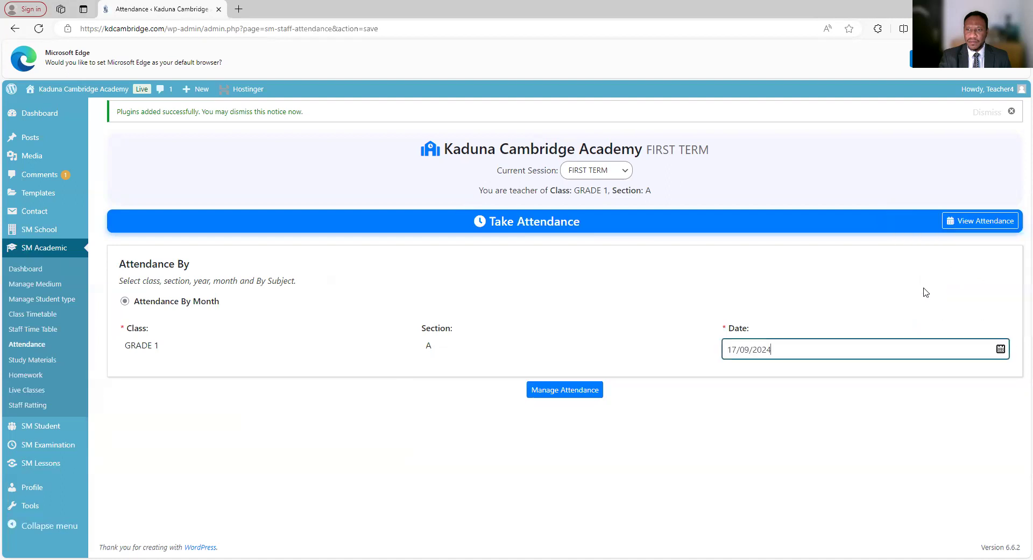
left_click(560, 392)
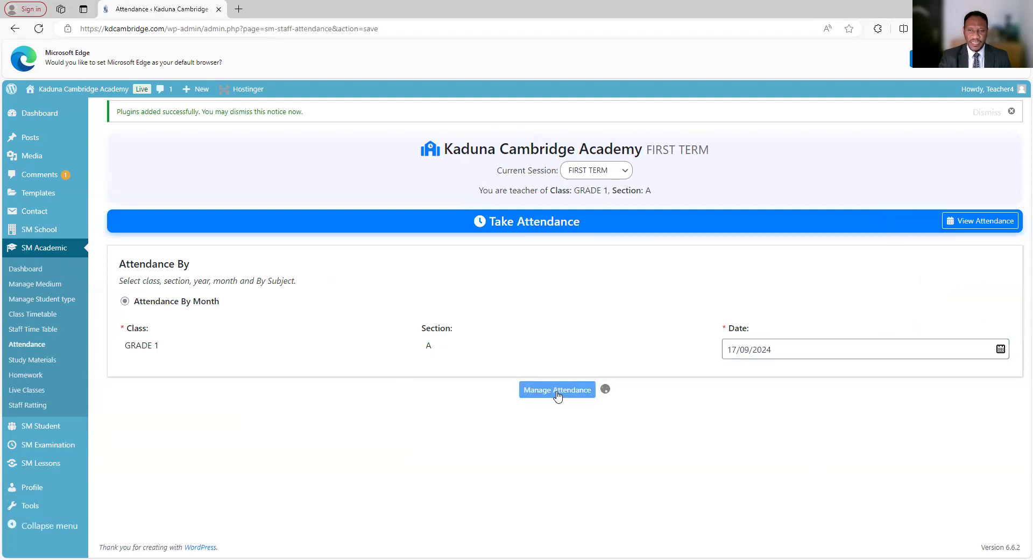
scroll(660, 332, "down", 1)
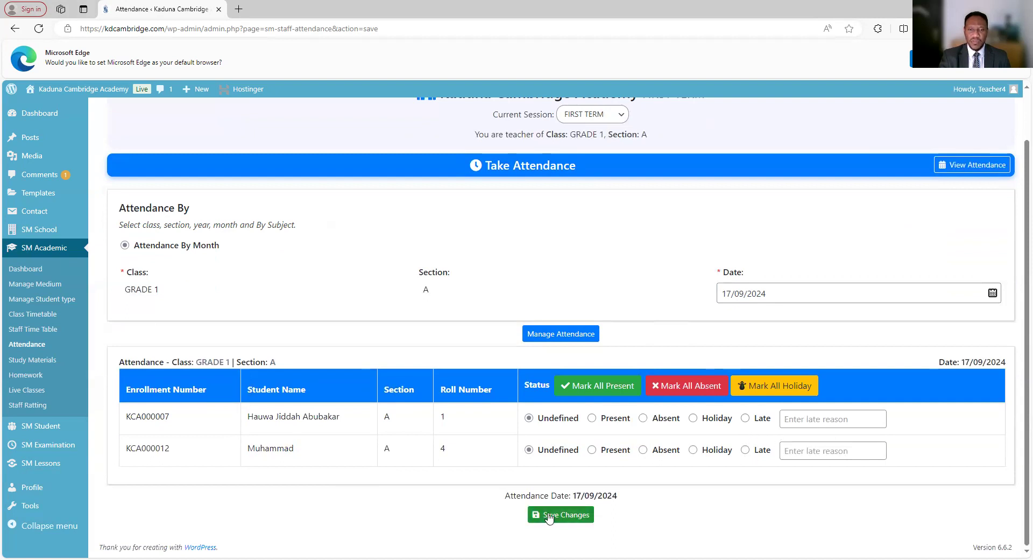
- Open the GRADE 1 - A class timetable and review its subjects, times, rooms and teachers for each weekday
left_click(52, 315)
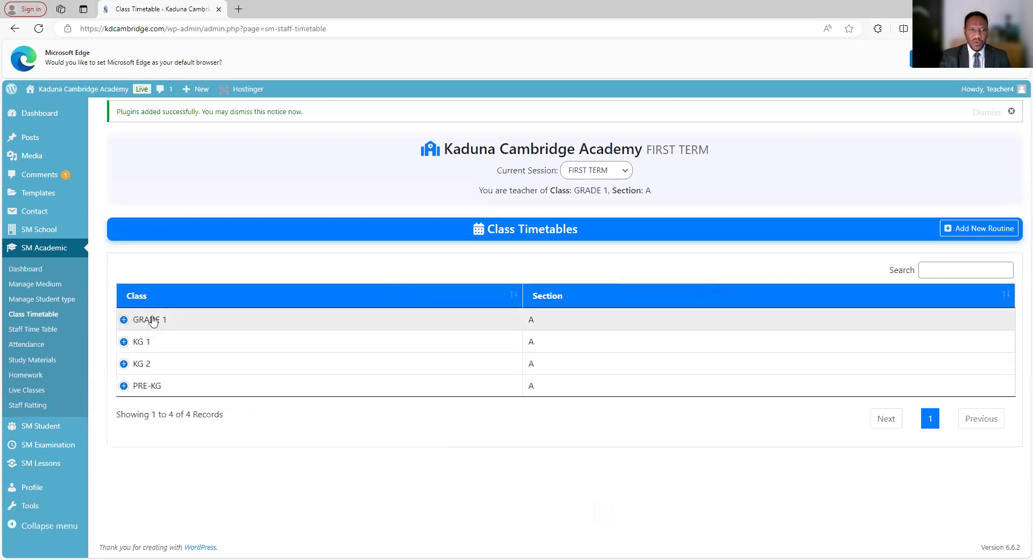
left_click(153, 320)
left_click(171, 343)
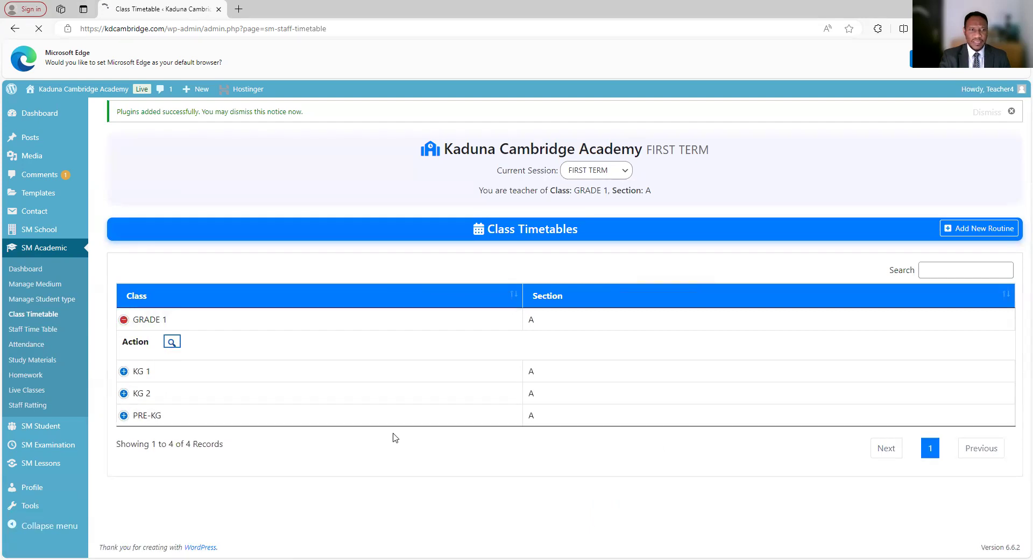
scroll(626, 379, "down", 10)
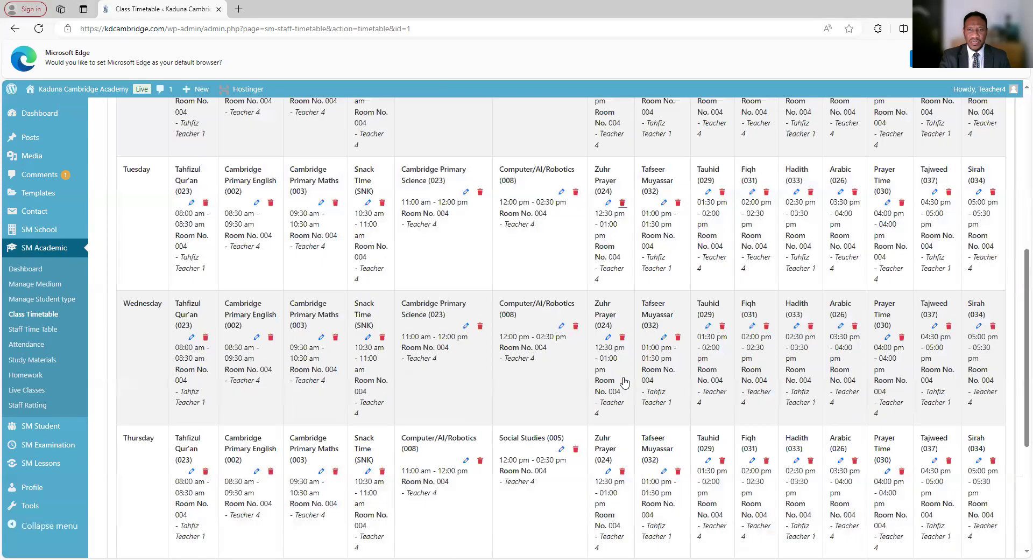
scroll(624, 380, "up", 5)
scroll(624, 381, "up", 5)
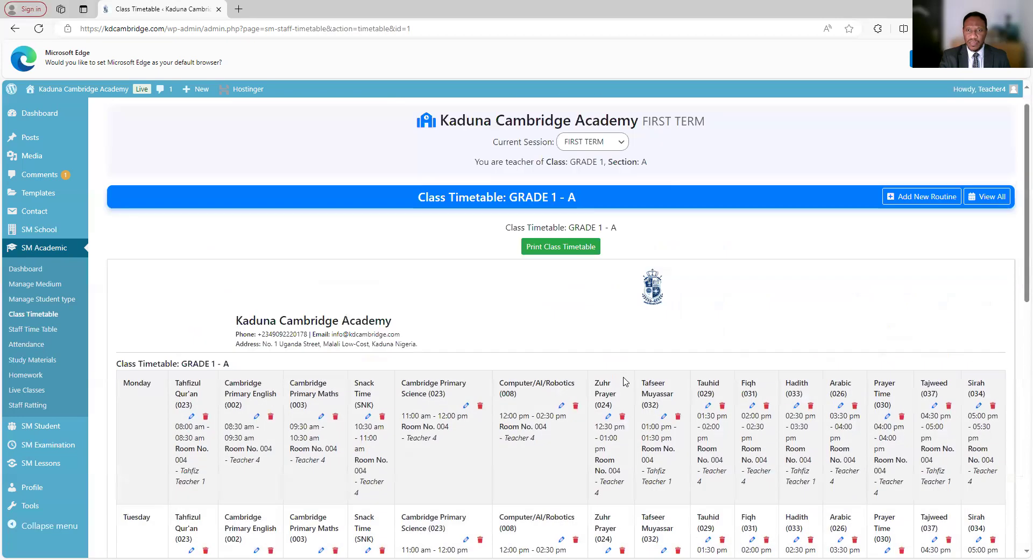
scroll(622, 382, "down", 4)
scroll(607, 390, "down", 7)
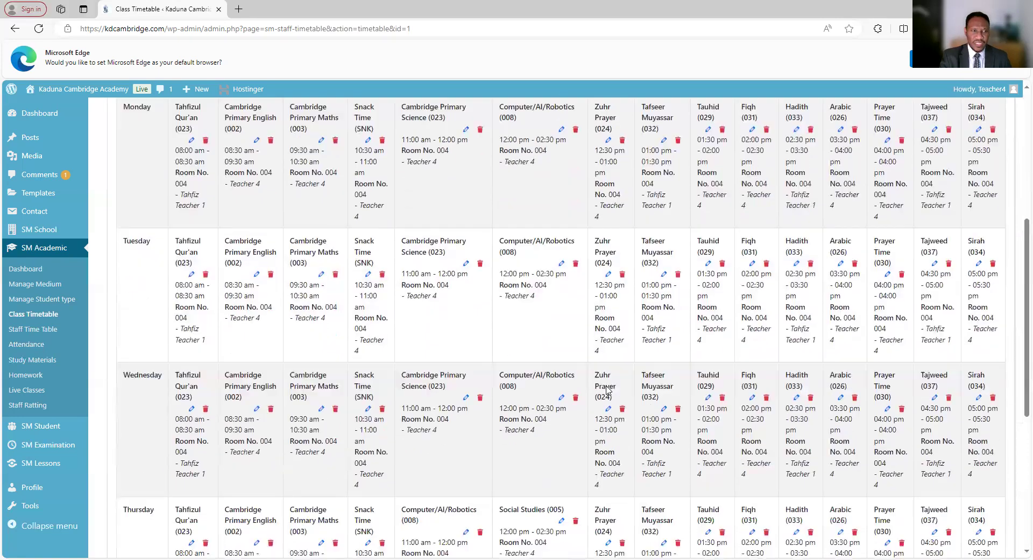
scroll(607, 387, "up", 8)
scroll(607, 385, "up", 4)
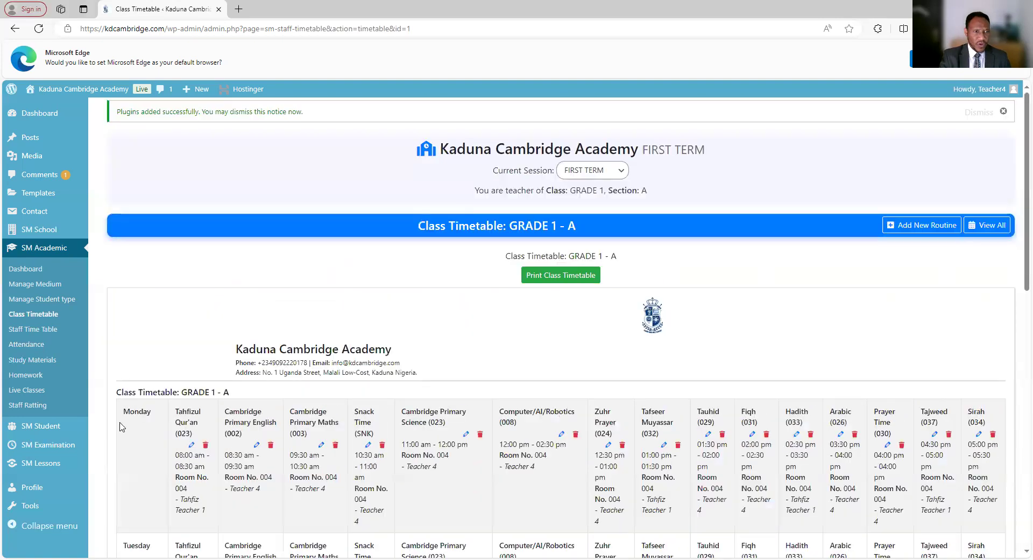
- Open the staff timetable and review the teacher's assigned subjects, rooms, times and days
left_click(39, 330)
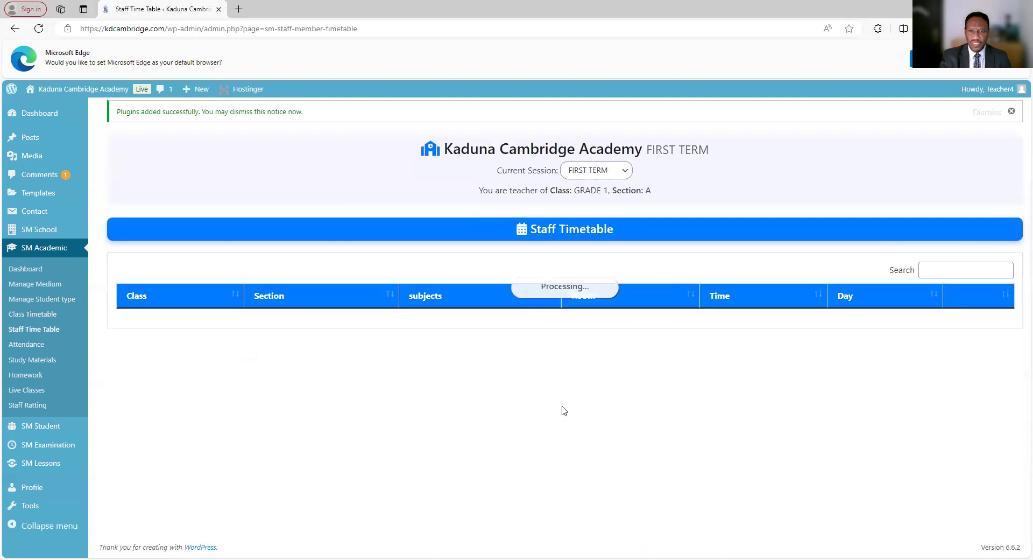
scroll(606, 359, "down", 7)
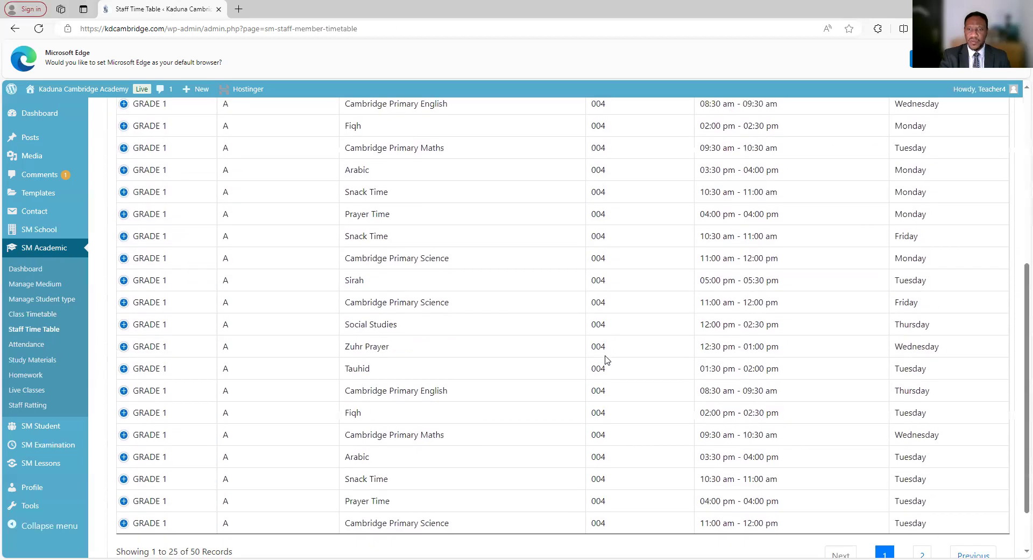
scroll(645, 487, "up", 7)
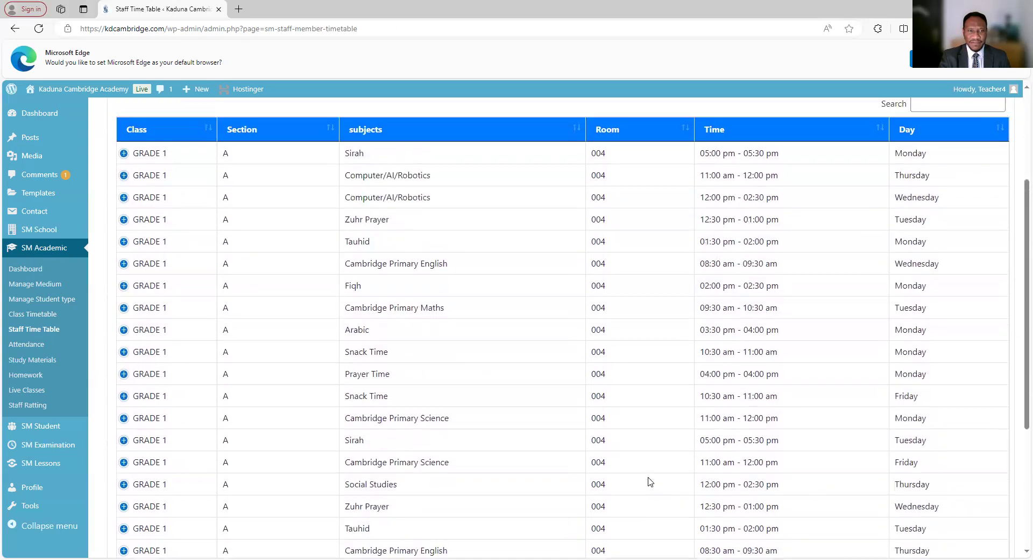
scroll(650, 482, "down", 7)
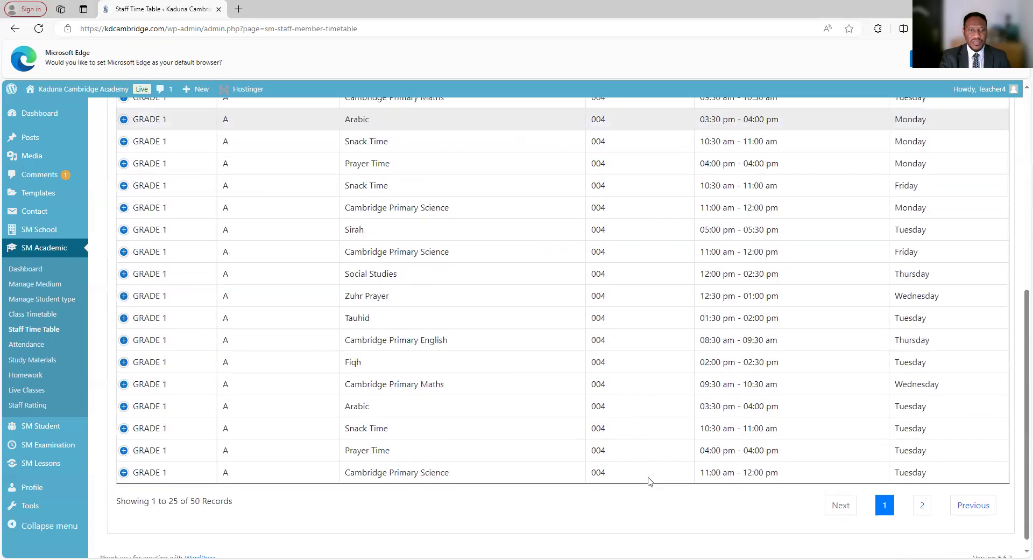
scroll(649, 481, "up", 4)
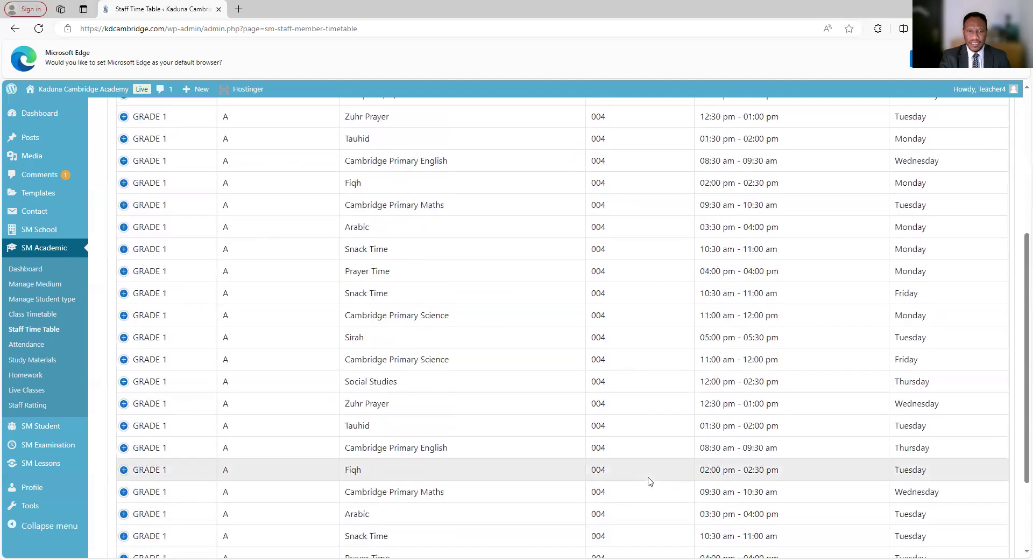
scroll(650, 480, "up", 3)
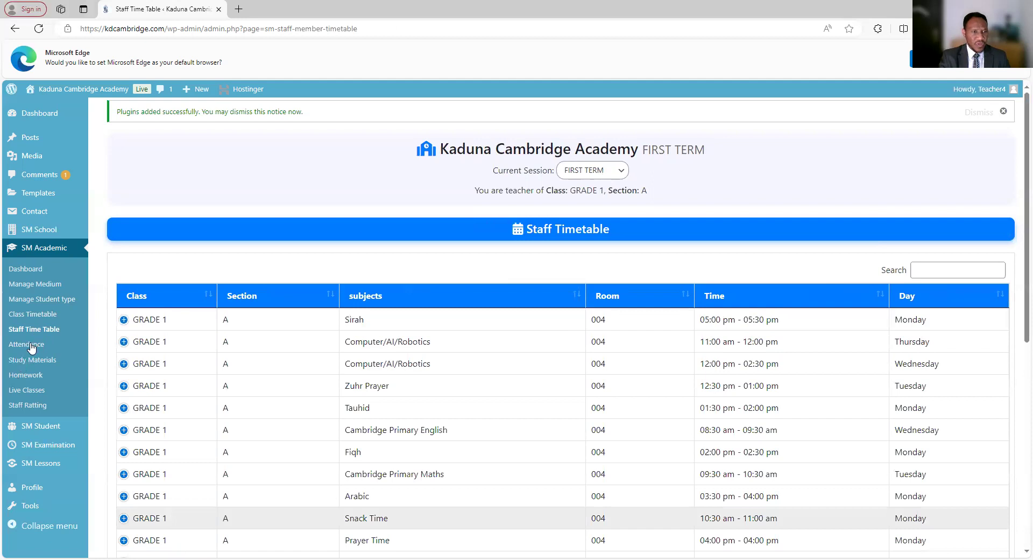
- Open the study materials list and examine the titles, classes, subjects and descriptions of the available books and listening audio
left_click(37, 364)
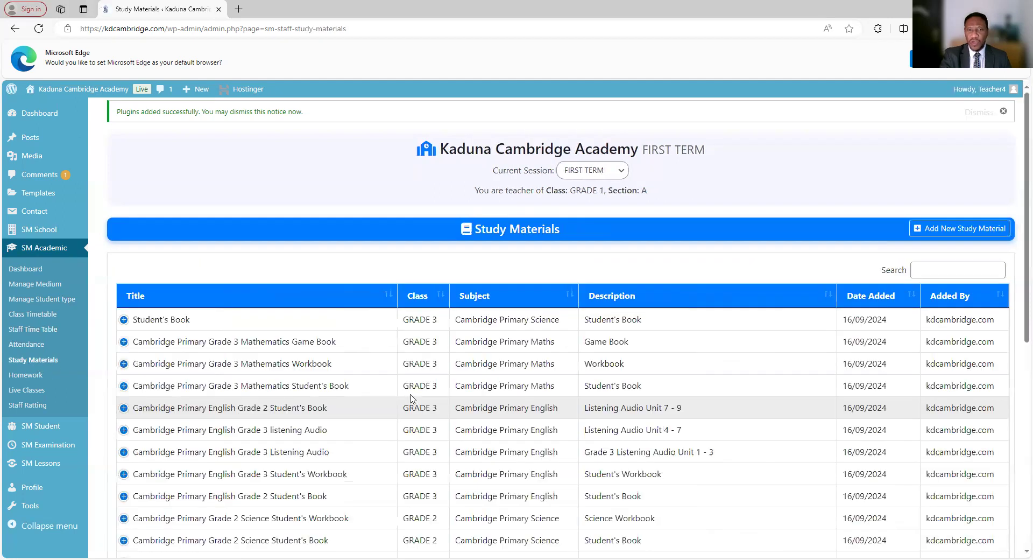
scroll(543, 338, "down", 7)
scroll(531, 473, "up", 6)
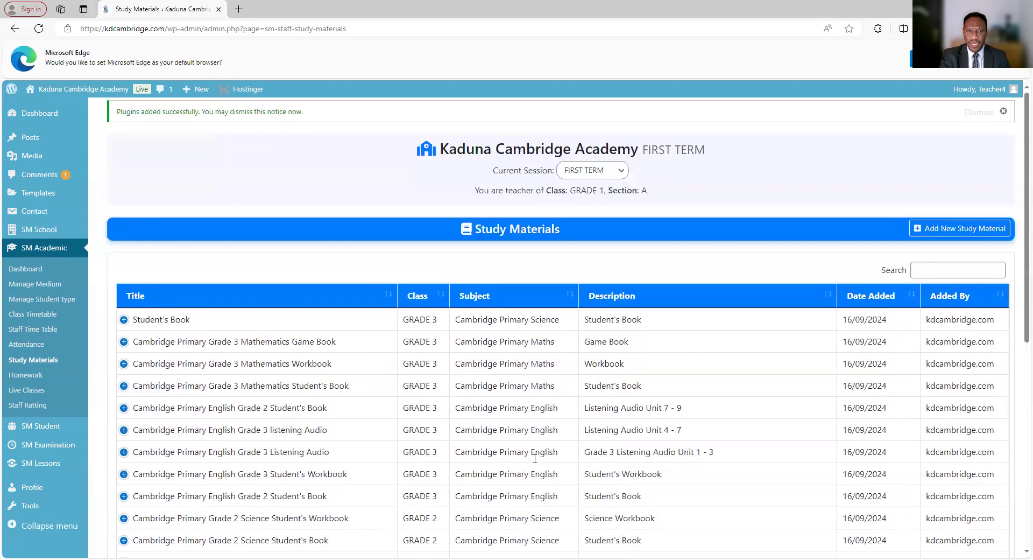
scroll(534, 458, "down", 7)
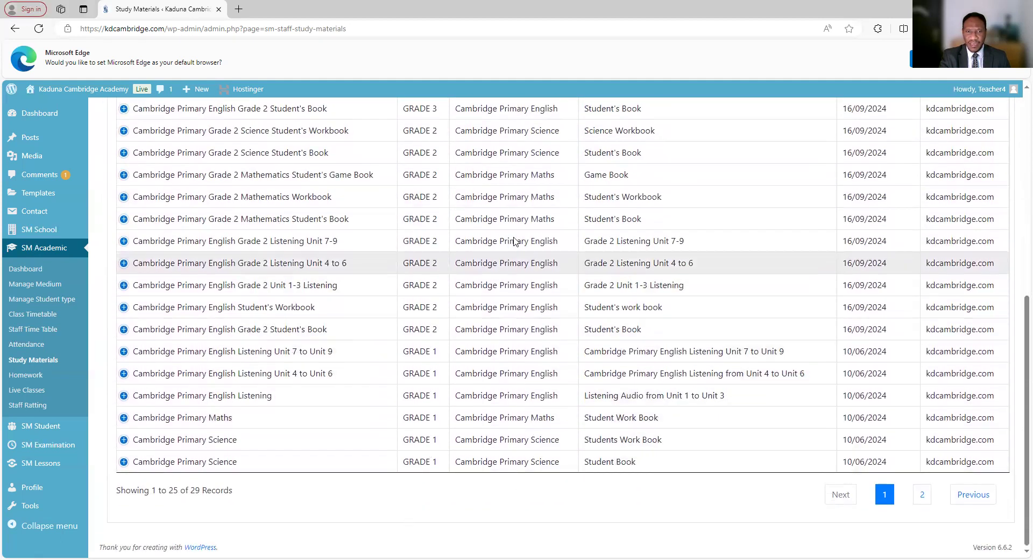
scroll(502, 455, "up", 4)
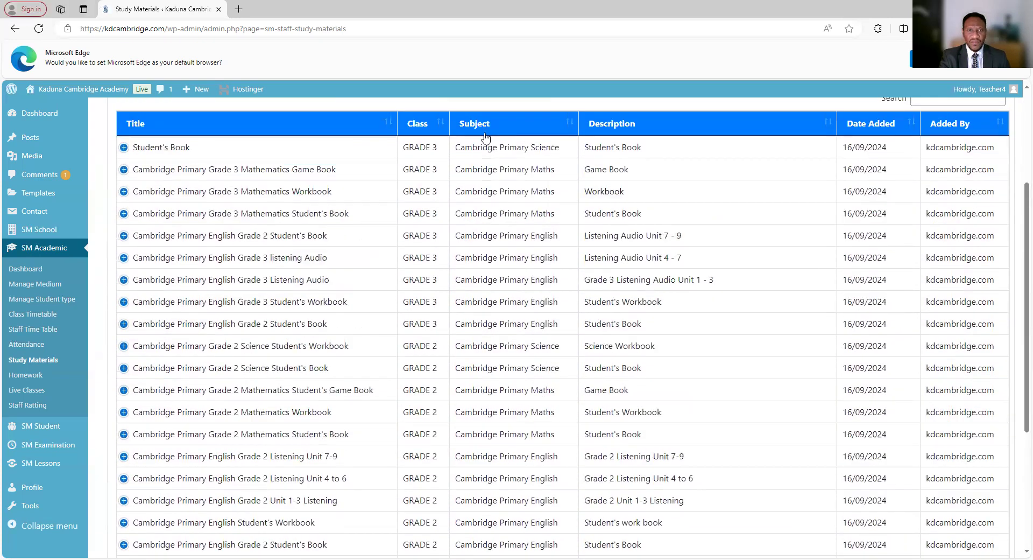
scroll(500, 360, "down", 3)
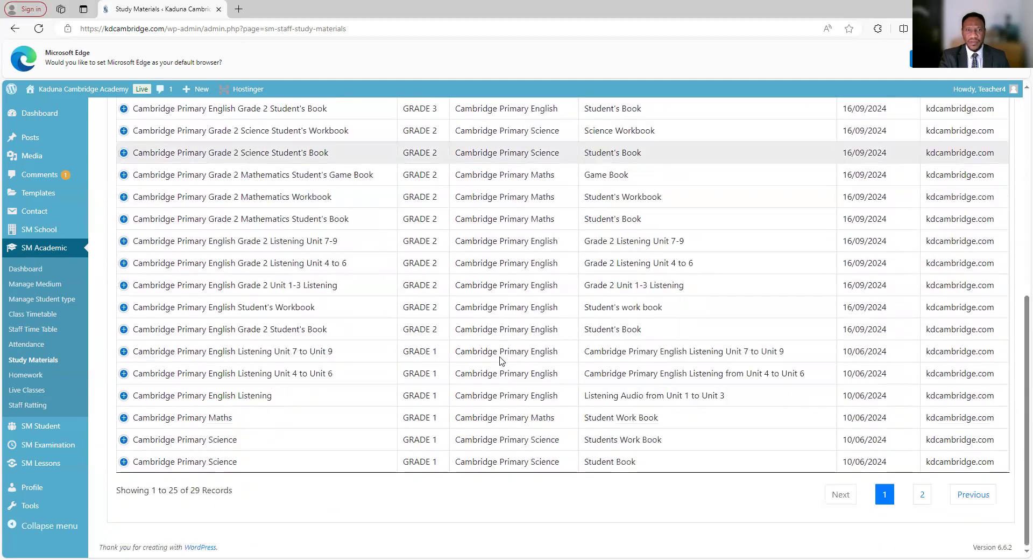
scroll(500, 360, "up", 10)
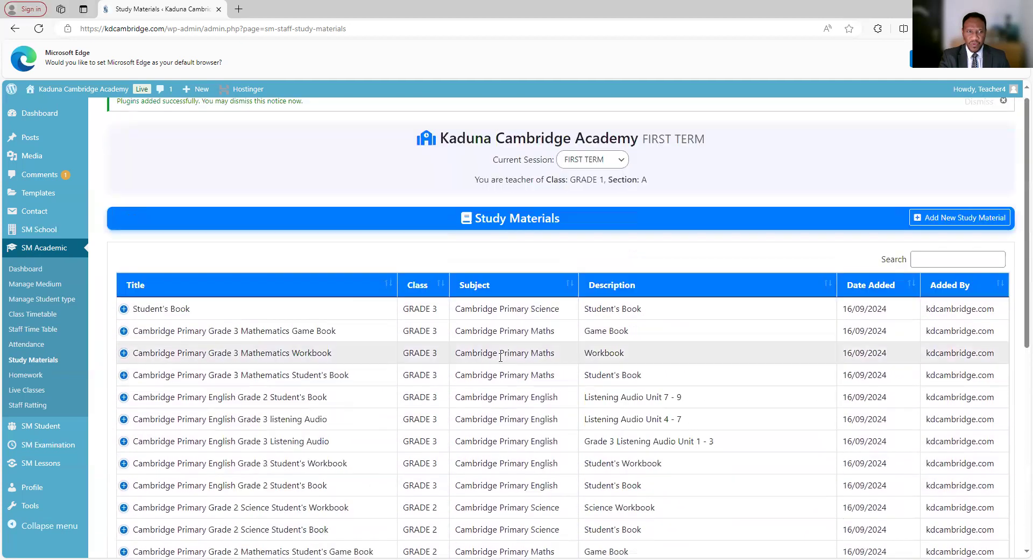
scroll(501, 358, "down", 10)
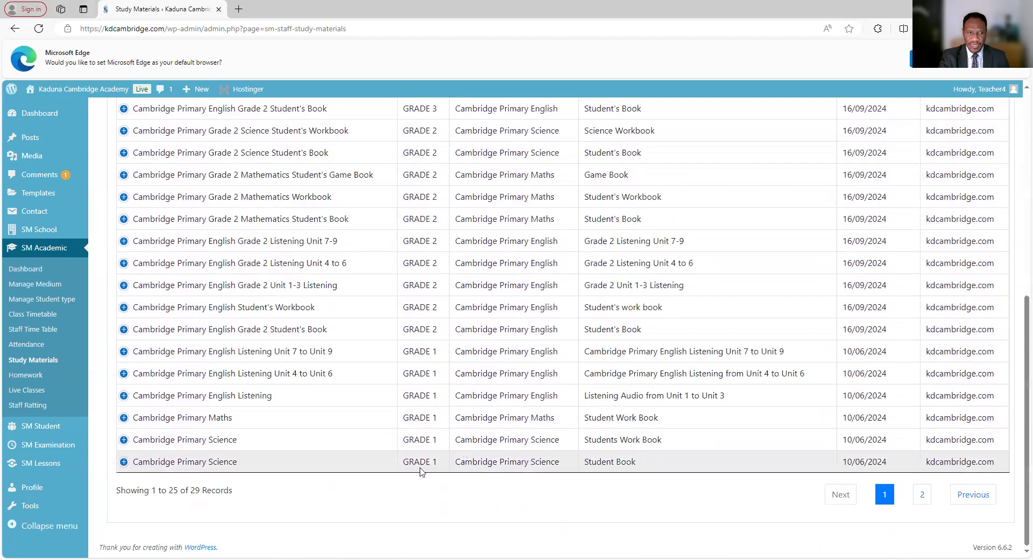
scroll(543, 453, "up", 7)
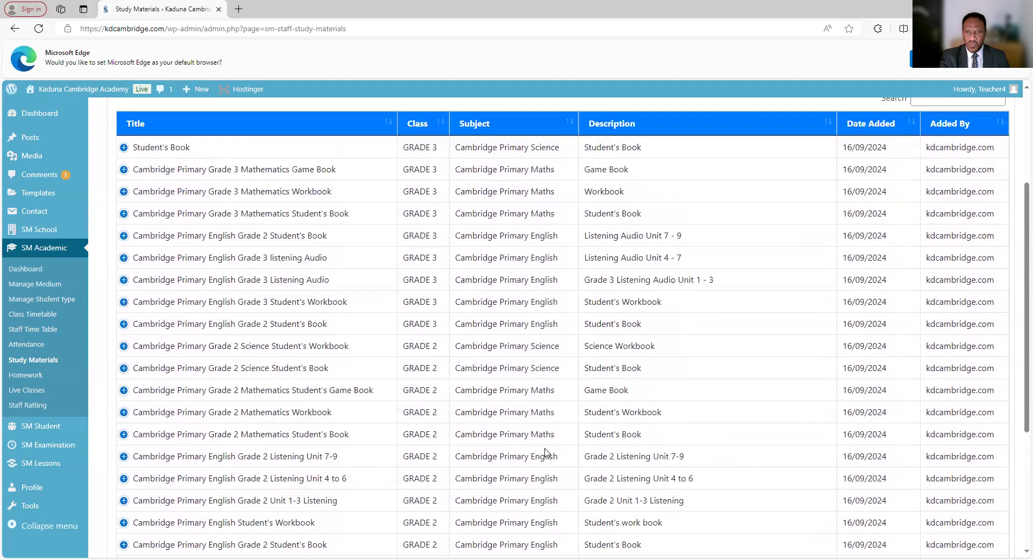
- Review the rest of the study materials list and open a new homework assignment form
scroll(564, 351, "down", 7)
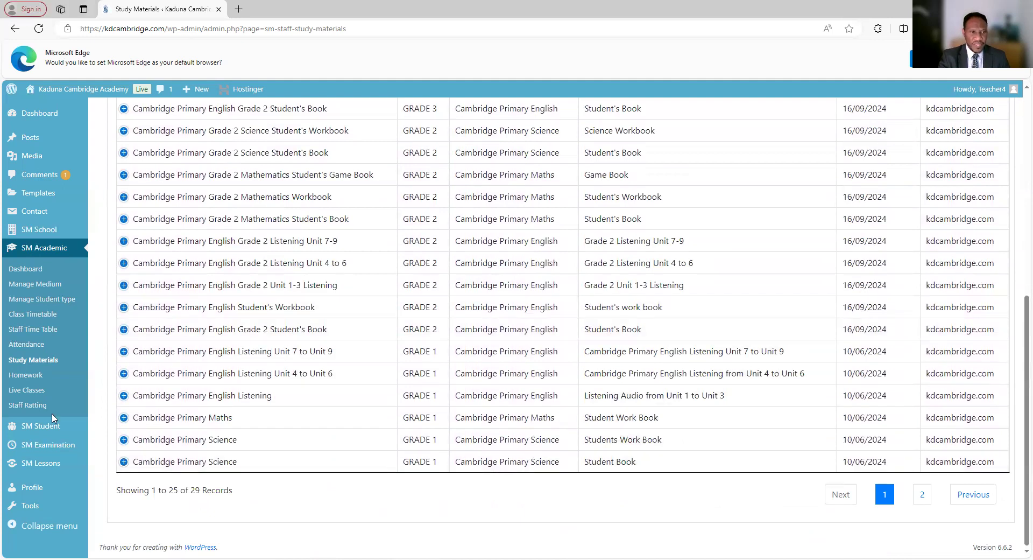
left_click(35, 378)
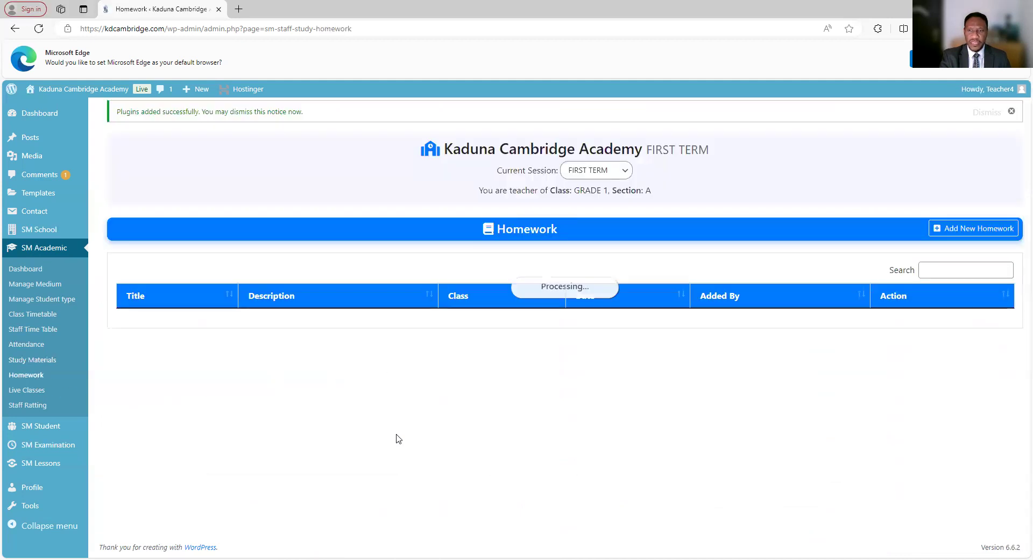
left_click(971, 231)
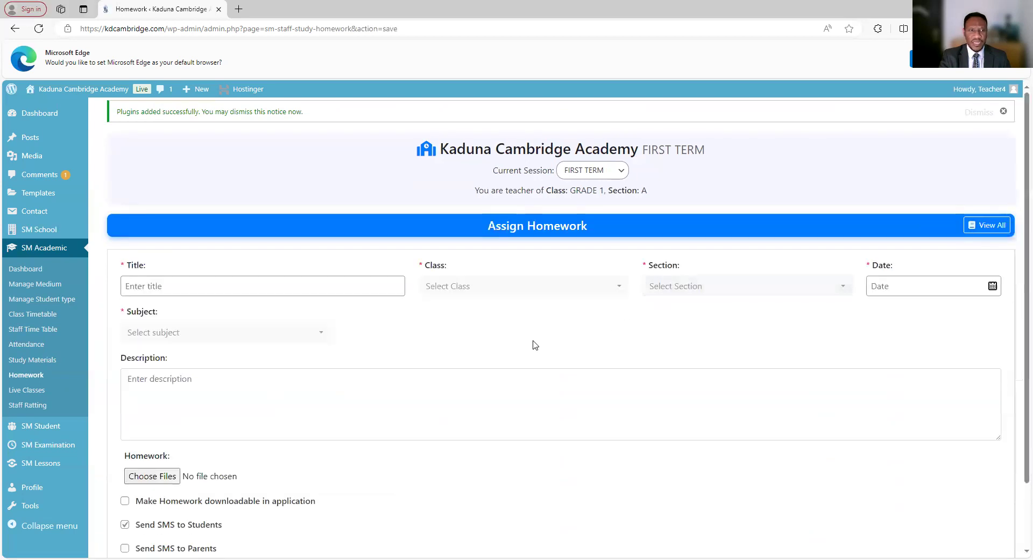
scroll(533, 346, "down", 1)
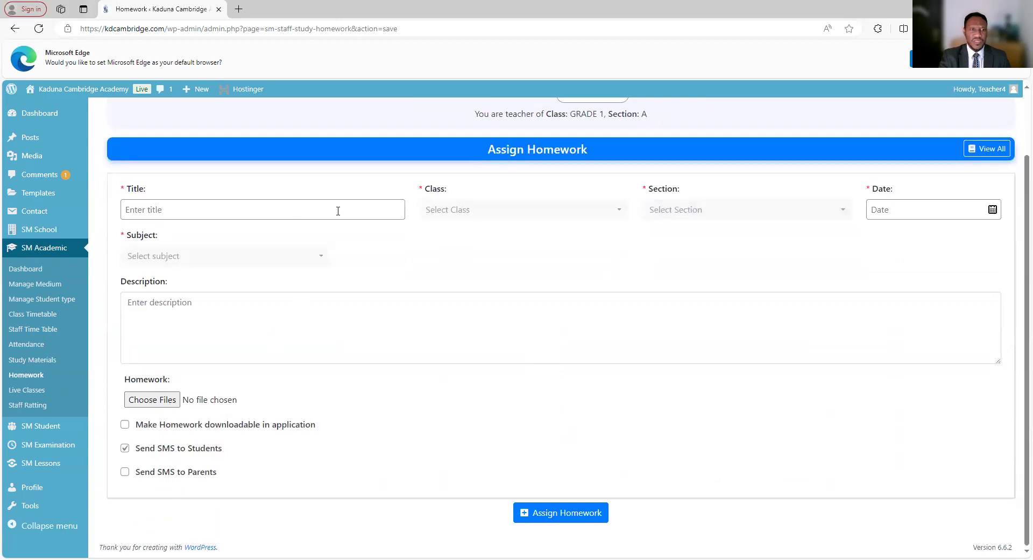
- Set the homework's class to GRADE 1, its section to A and its date to 18/09/2024
left_click(484, 213)
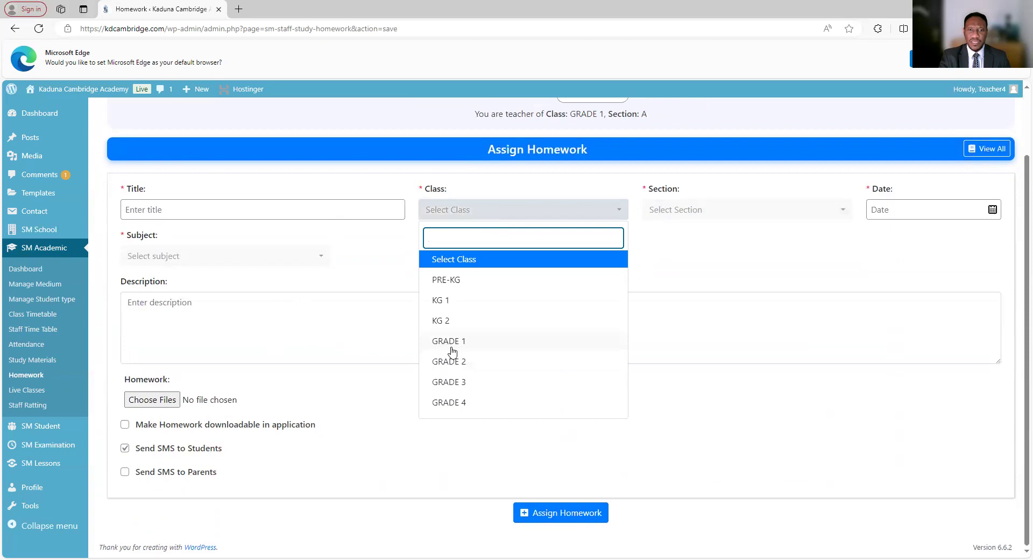
left_click(453, 340)
left_click(756, 215)
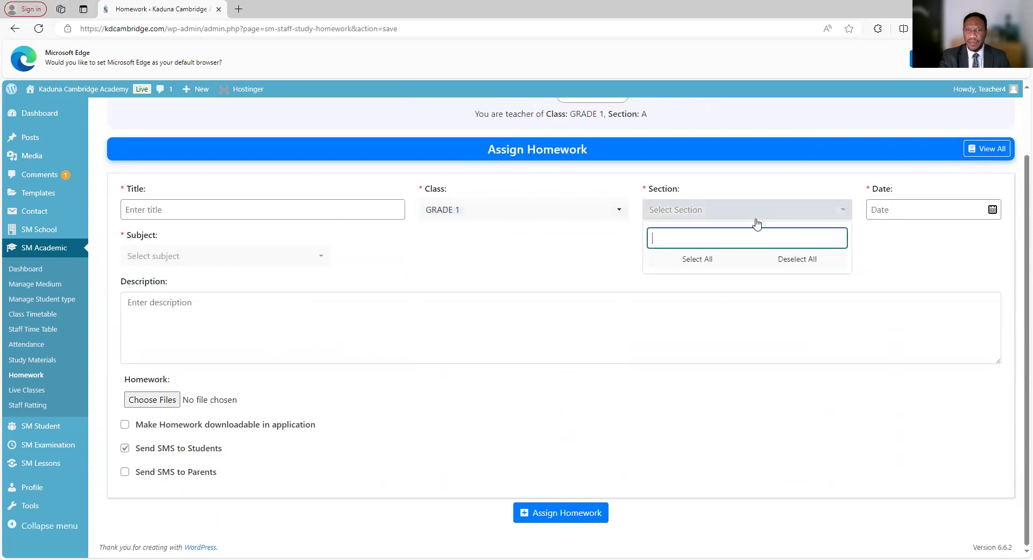
left_click(673, 280)
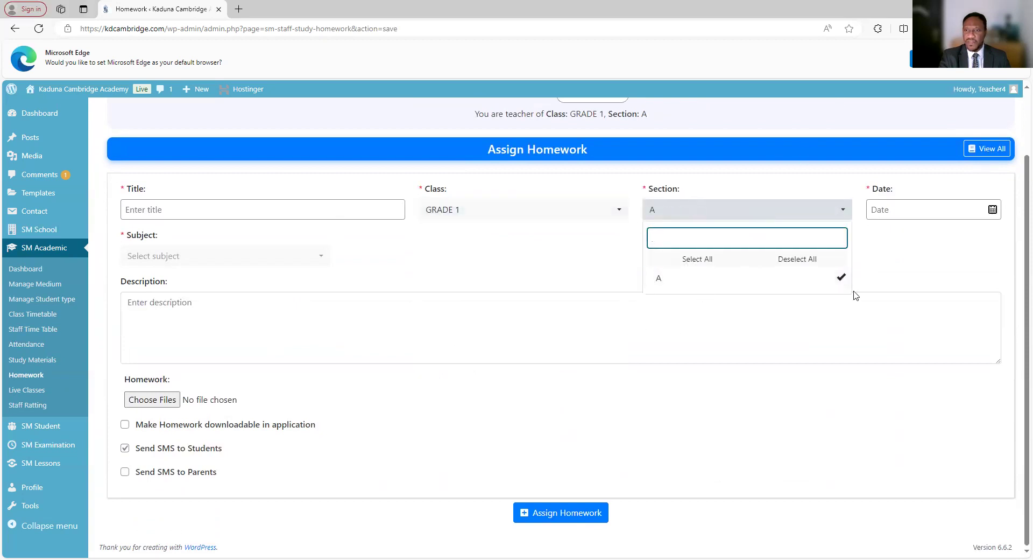
left_click(891, 209)
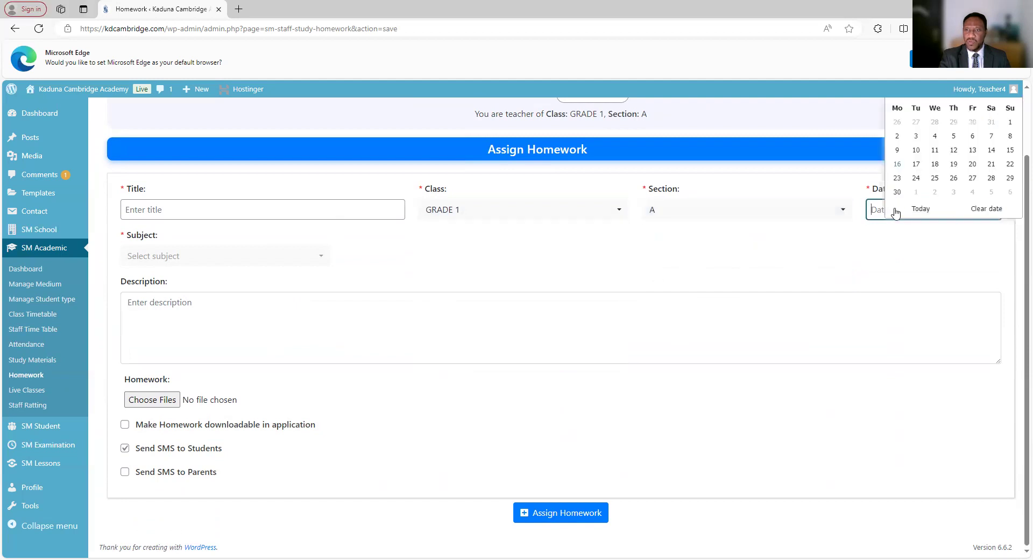
left_click(932, 166)
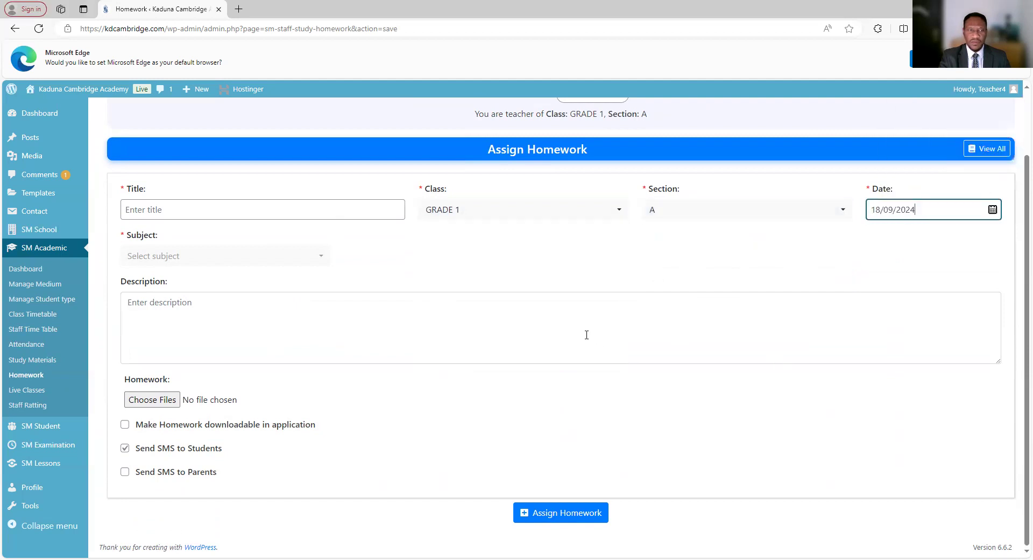
- Try to choose a subject for the homework
left_click(286, 263)
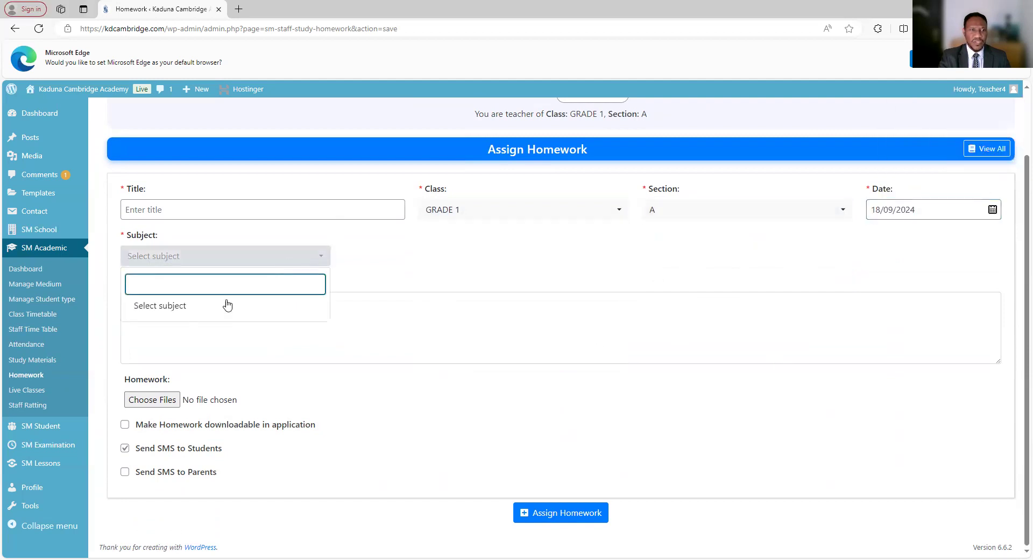
left_click(293, 259)
left_click(293, 258)
left_click(293, 259)
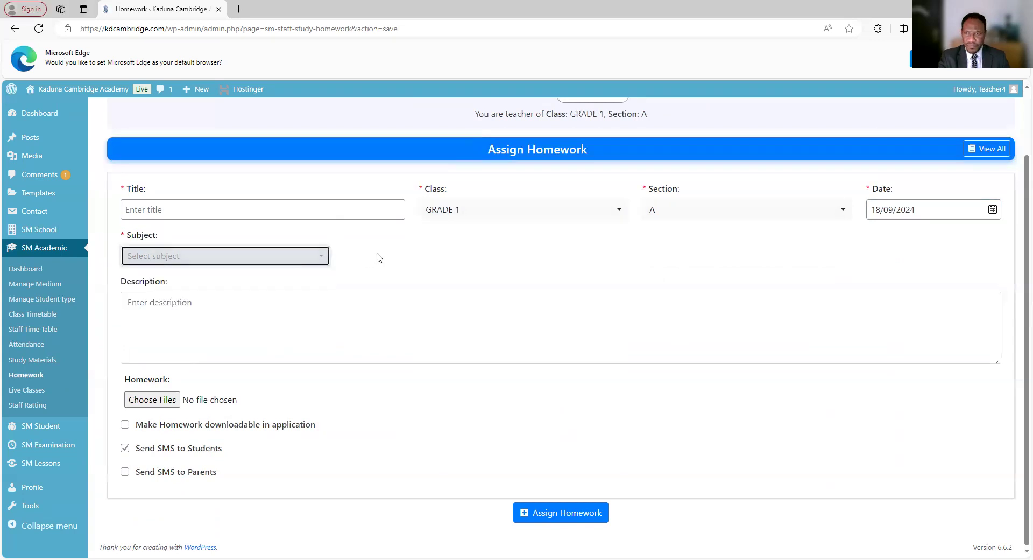
left_click(293, 262)
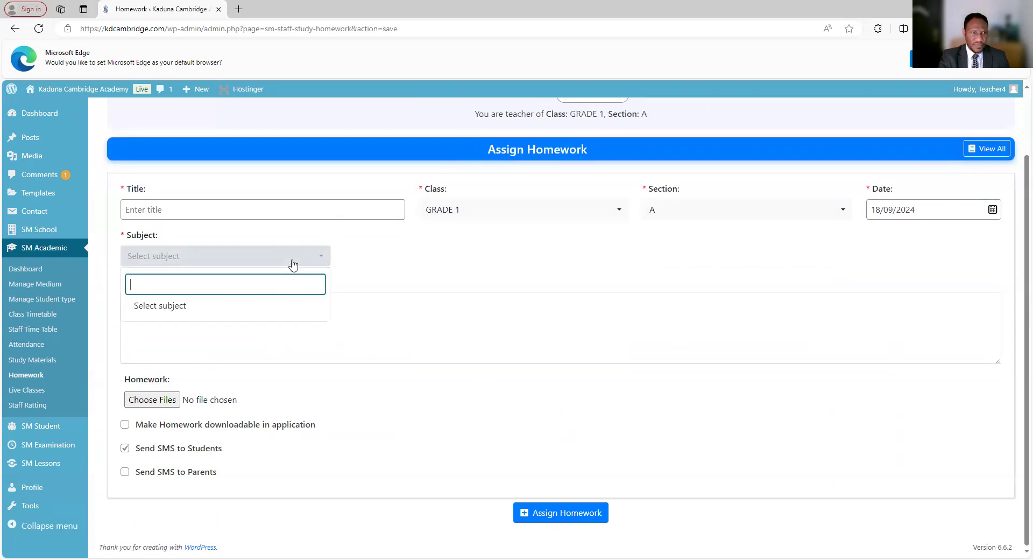
- Title the homework "ssss" and check the available subject choices again
left_click(211, 208)
type("ssss")
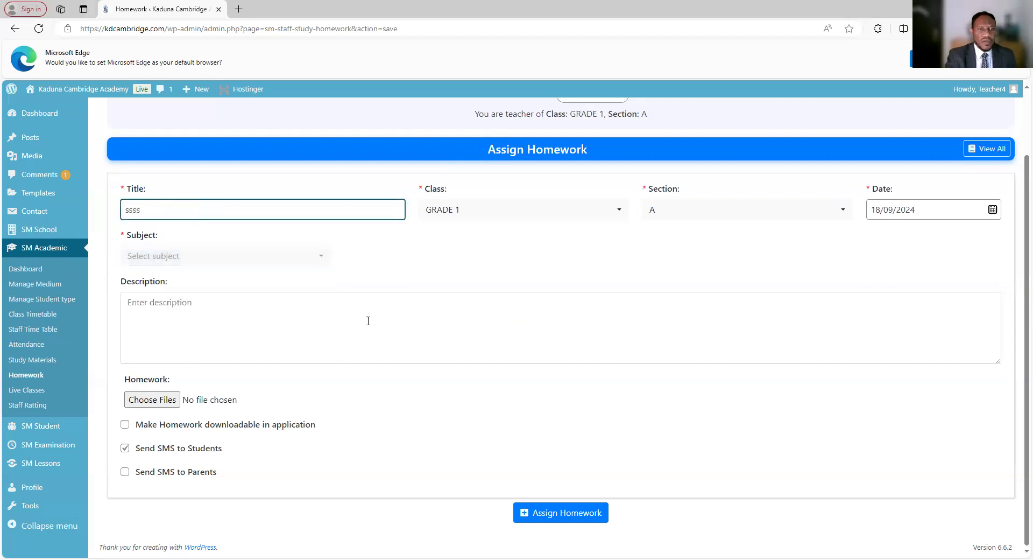
left_click(309, 258)
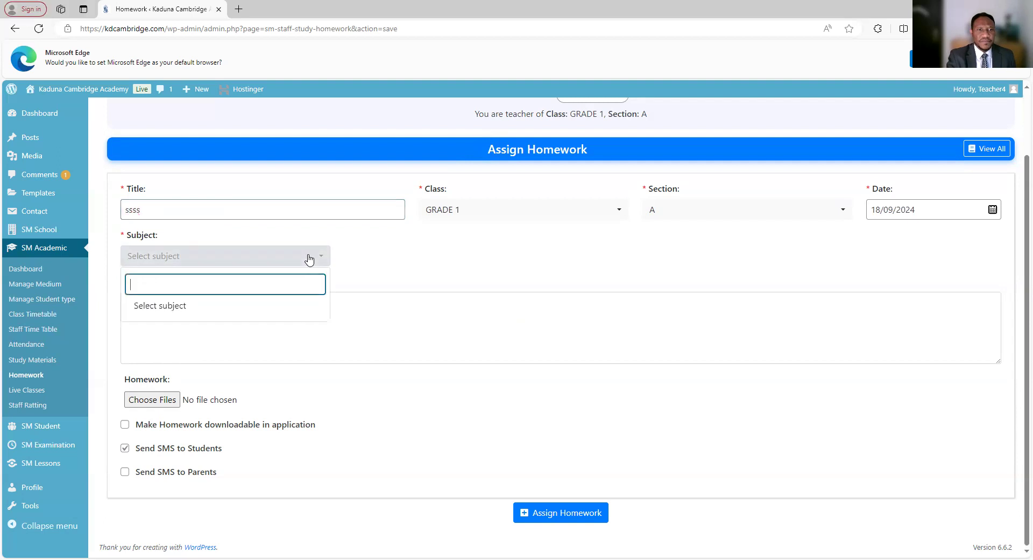
left_click(223, 306)
left_click(156, 320)
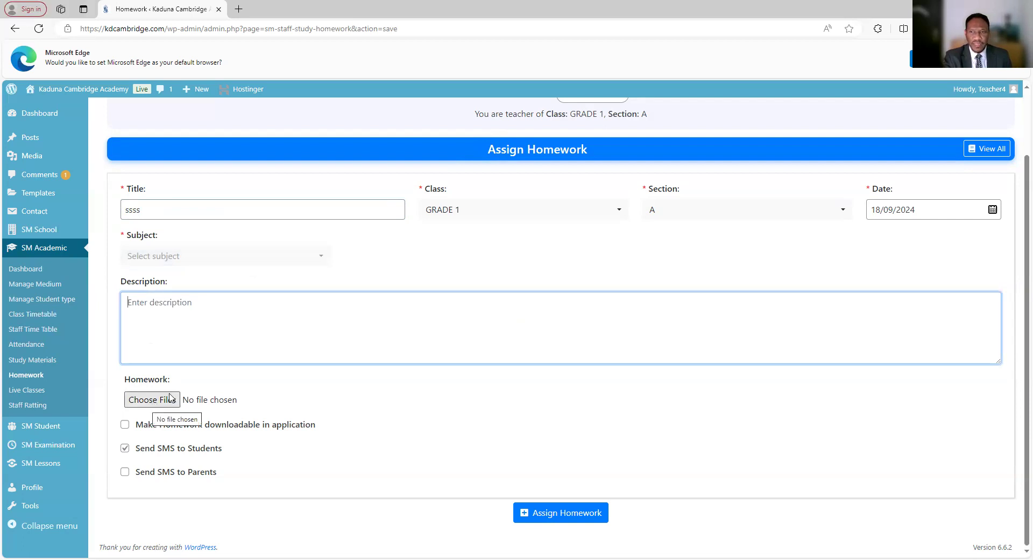
- Reselect GRADE 1 as the homework's class and try once more to choose a subject
left_click(582, 210)
left_click(451, 340)
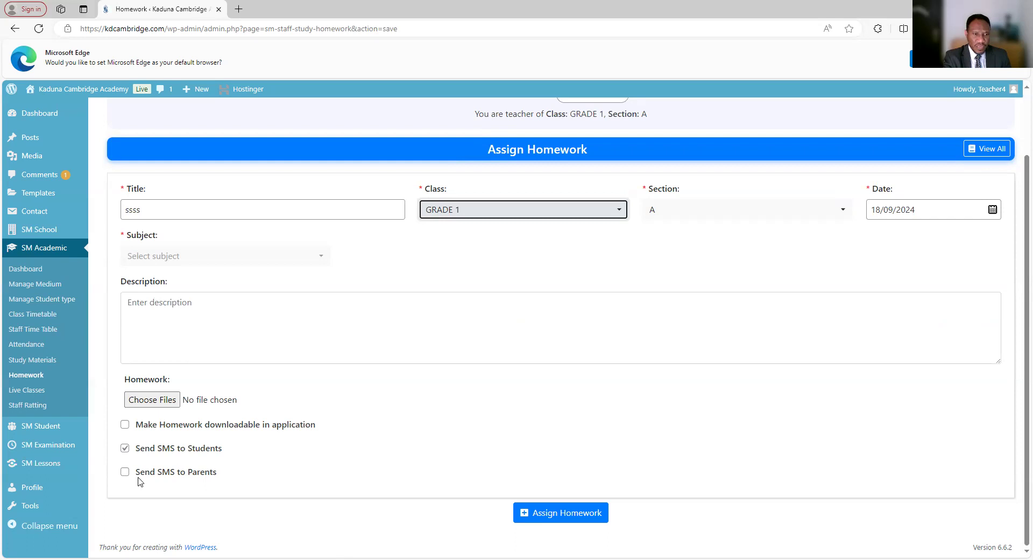
left_click(301, 260)
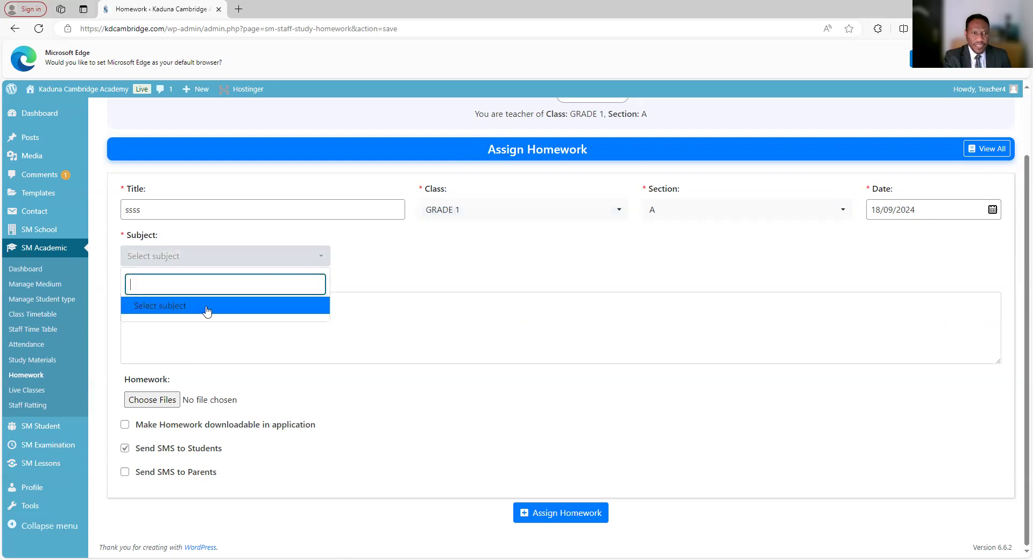
left_click(207, 306)
left_click(304, 260)
left_click(249, 301)
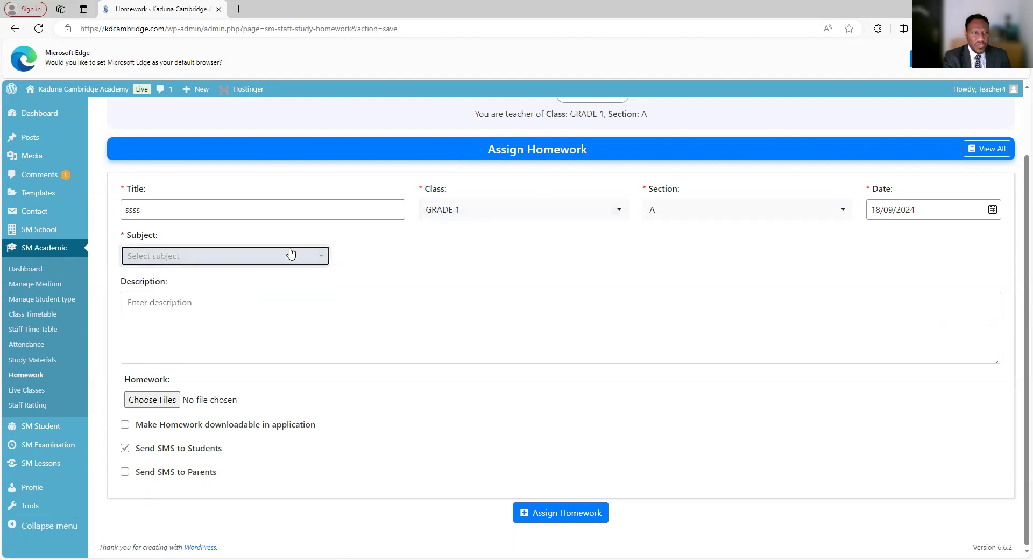
- Open a new Zoom live class form and examine its class, schedule, registration, recurrence and participant settings
left_click(38, 394)
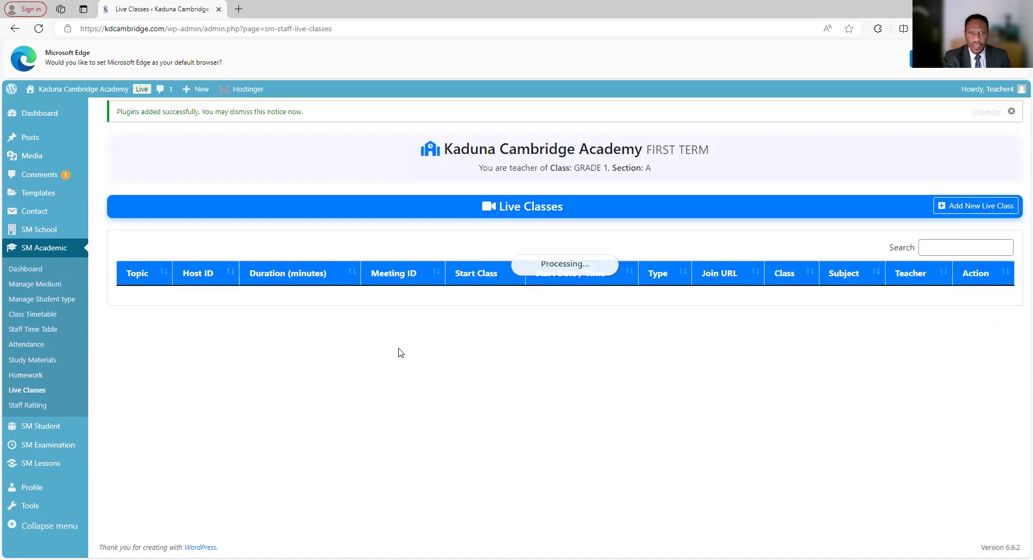
left_click(963, 208)
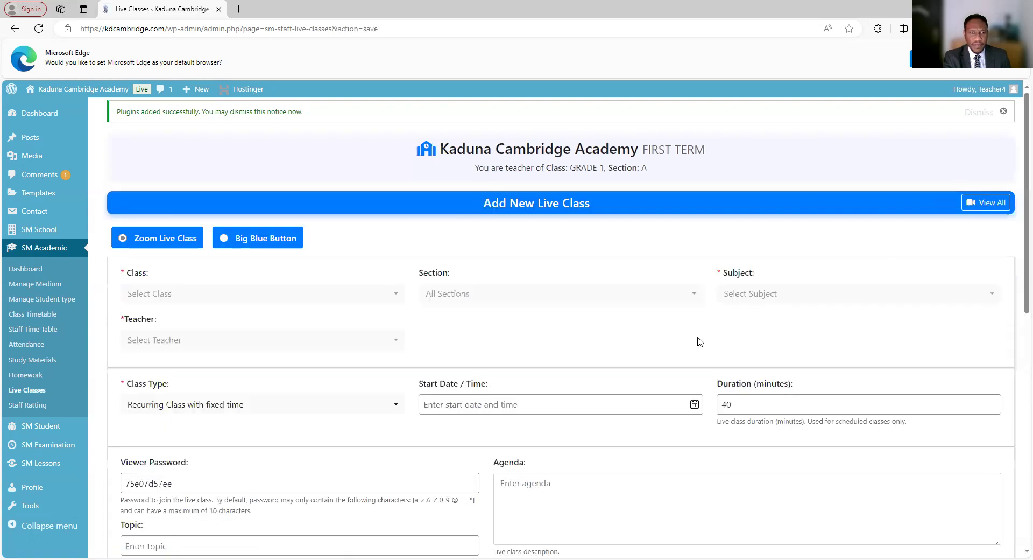
scroll(700, 338, "down", 5)
scroll(700, 336, "up", 1)
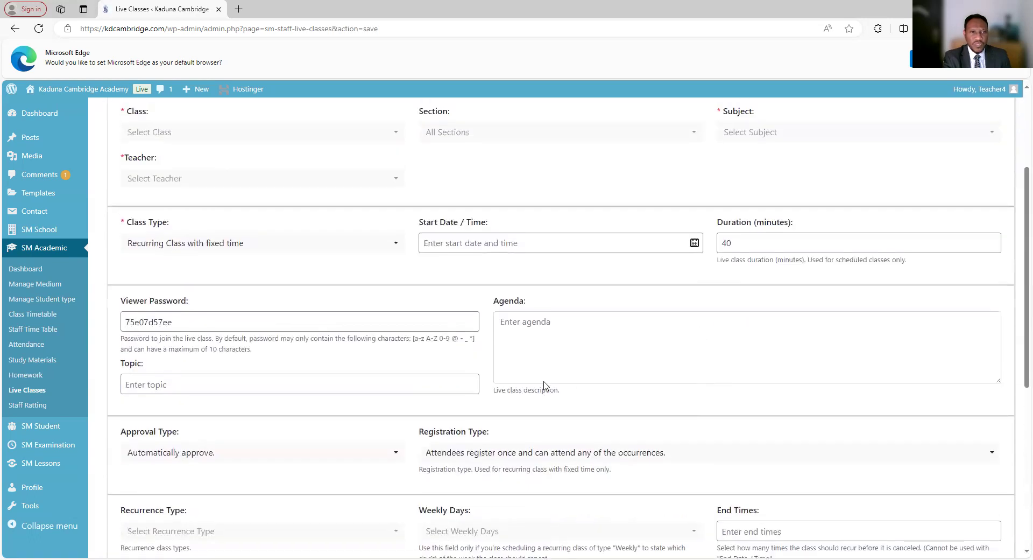
scroll(546, 386, "up", 3)
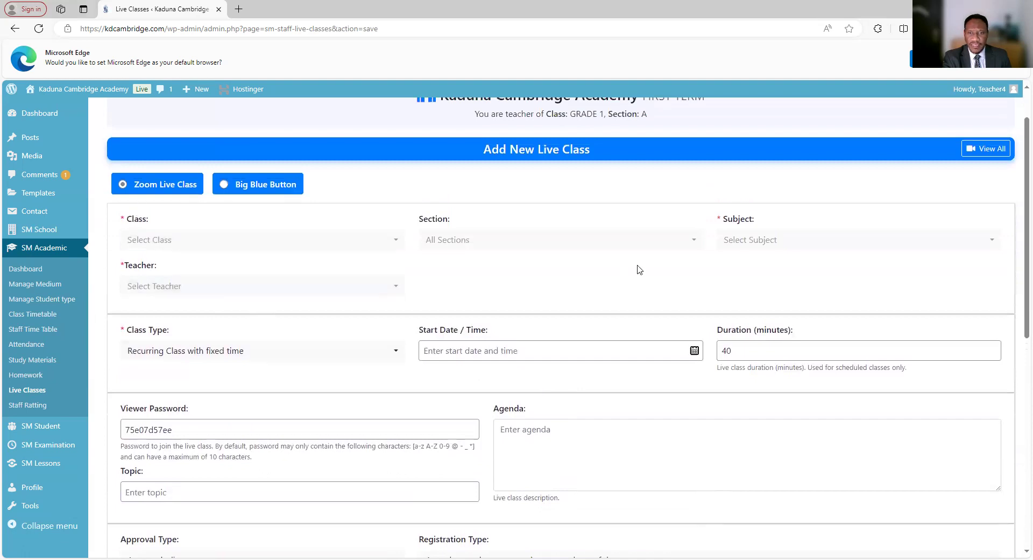
scroll(583, 335, "down", 2)
scroll(582, 353, "down", 3)
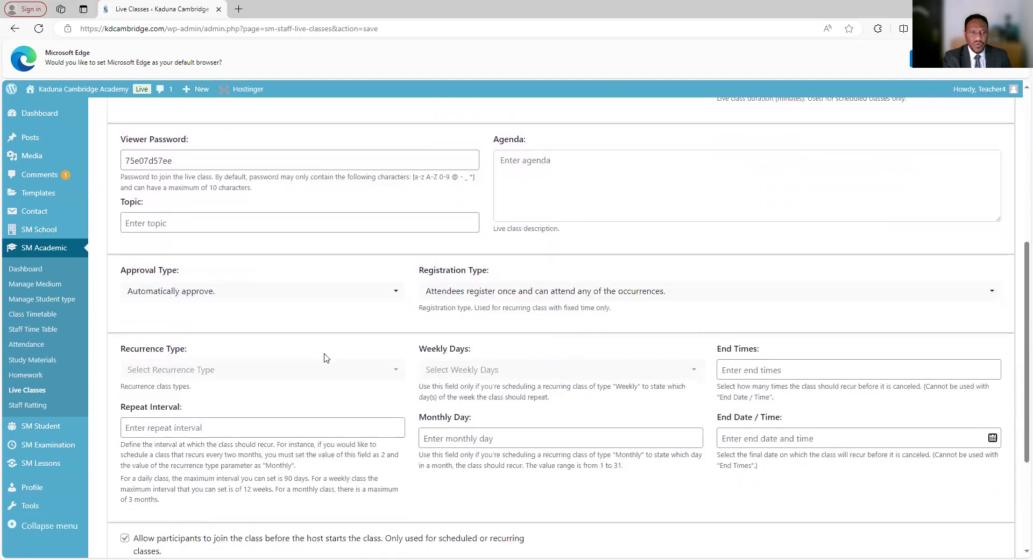
scroll(324, 358, "down", 3)
scroll(331, 357, "up", 1)
scroll(332, 358, "up", 6)
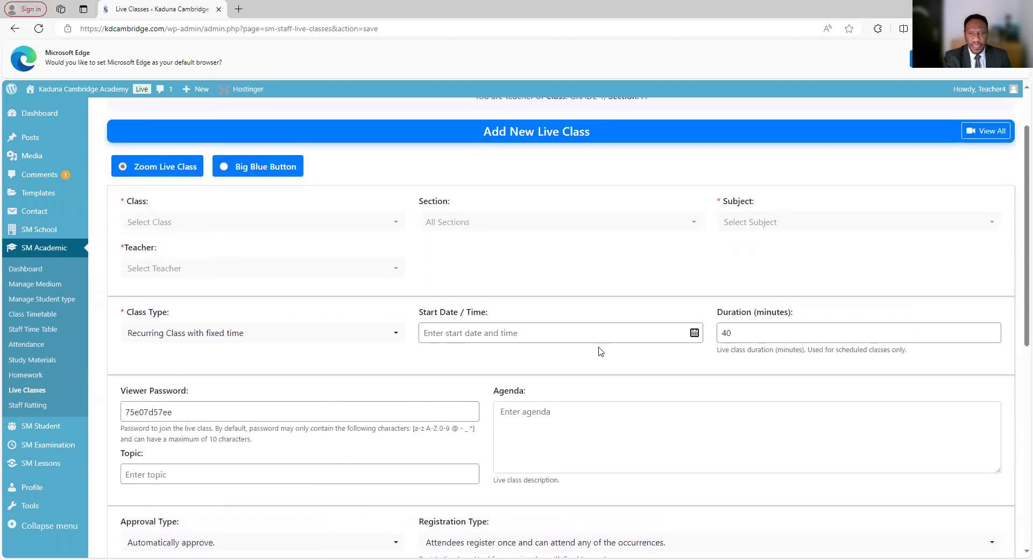
scroll(600, 351, "down", 2)
scroll(628, 337, "down", 3)
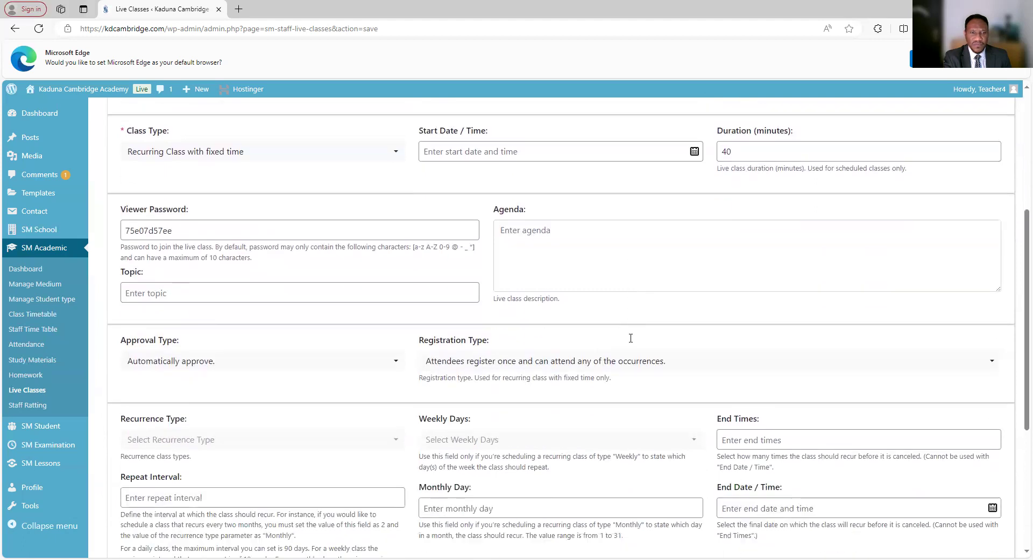
scroll(457, 312, "down", 3)
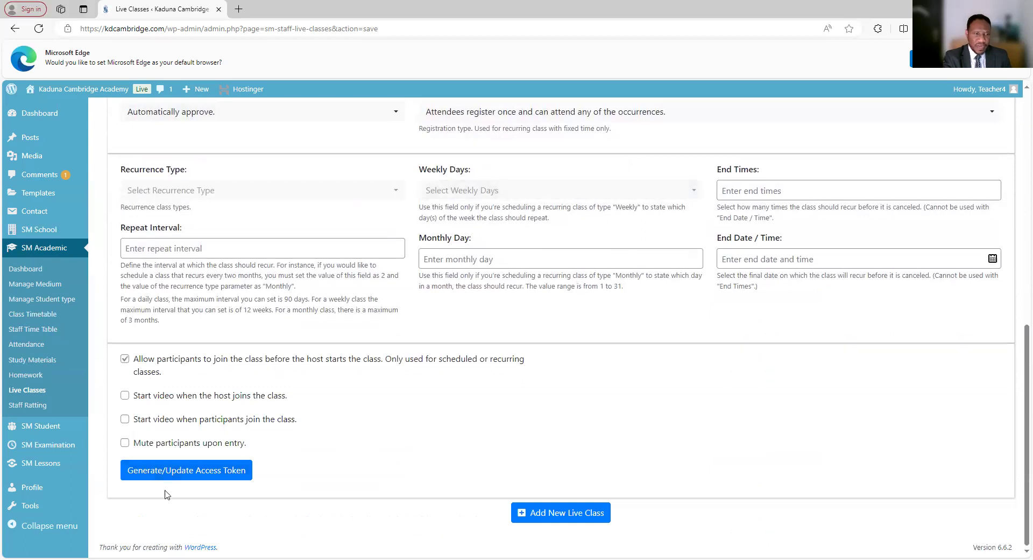
scroll(375, 425, "up", 6)
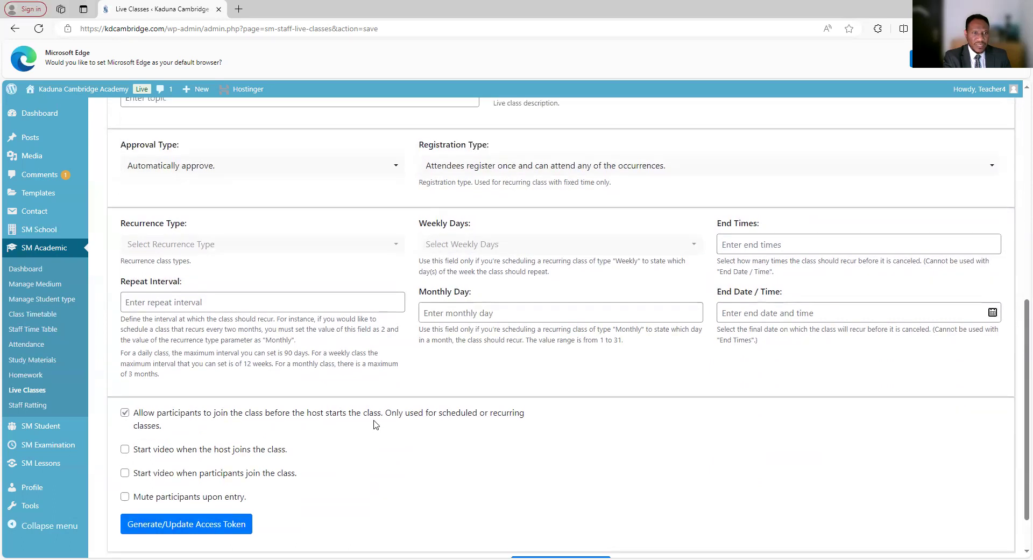
scroll(309, 456, "up", 3)
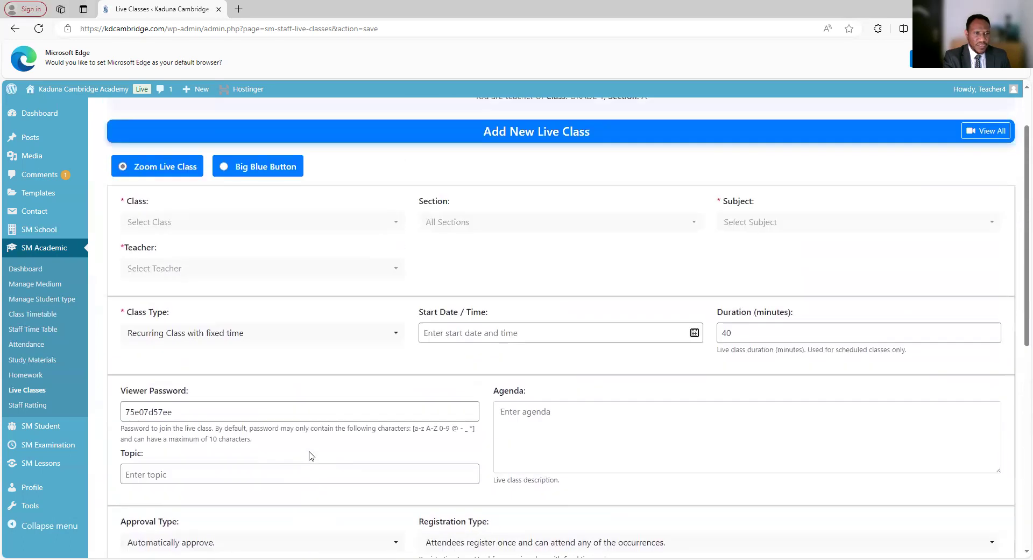
- Open the dashboard of the SM Examination module
mouse_move(41, 433)
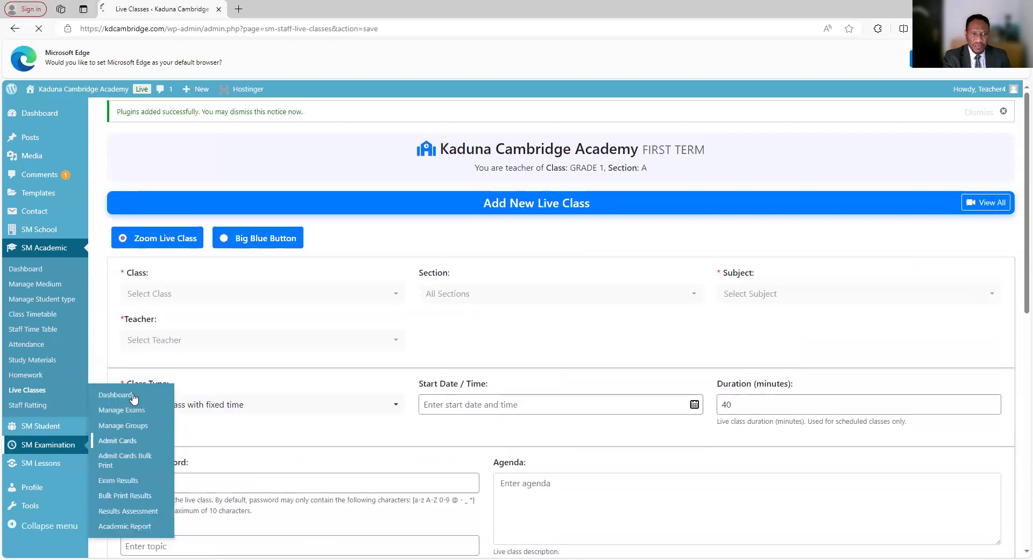
left_click(131, 398)
left_click(127, 351)
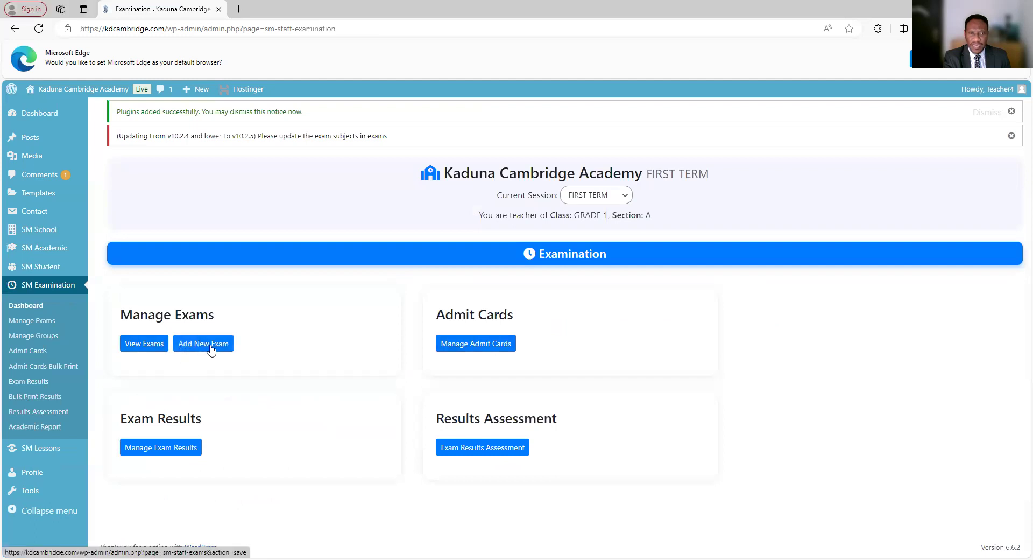